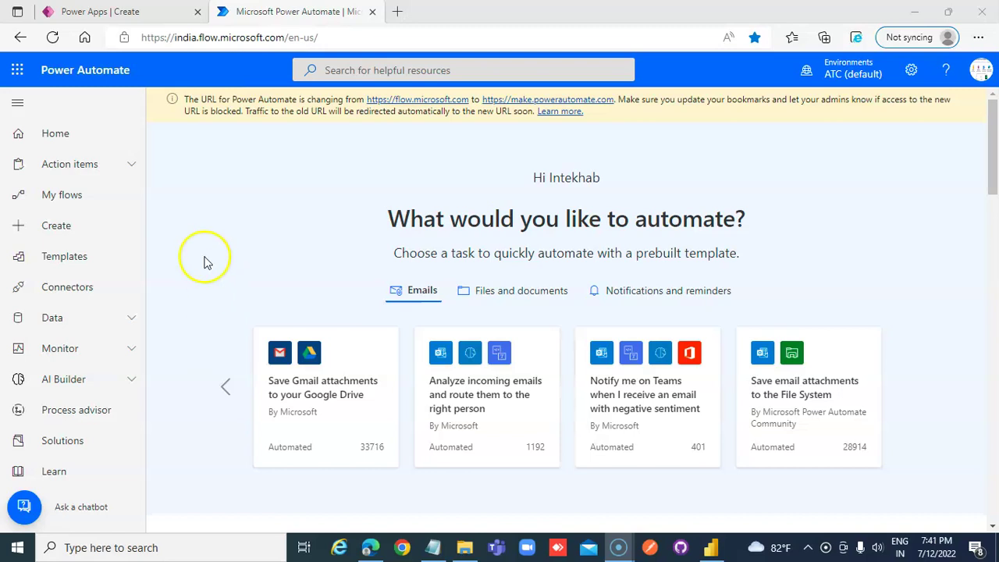
- Create an instant cloud flow named PowerAppsFlowToList using the PowerApps trigger
left_click(37, 225)
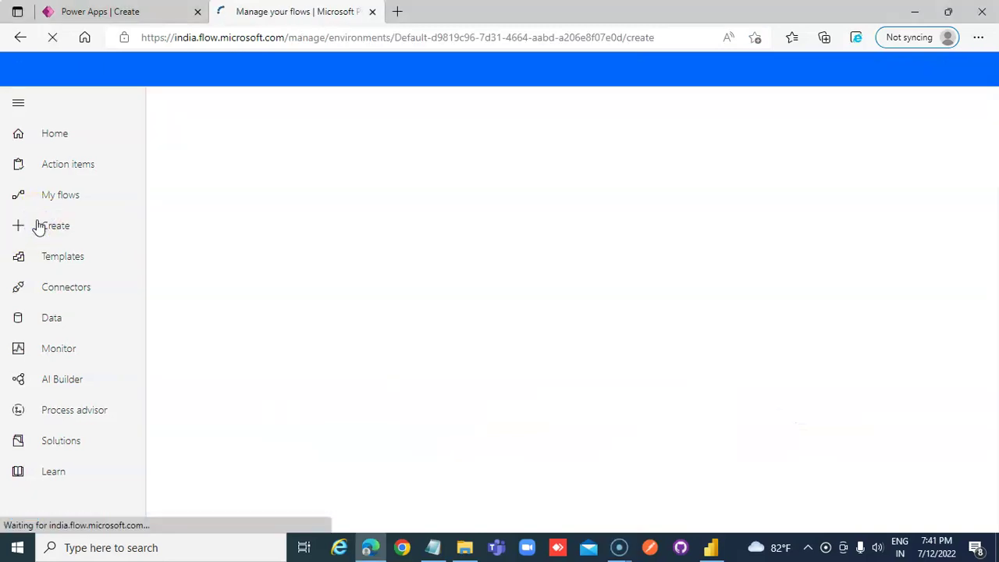
left_click(351, 270)
left_click(351, 269)
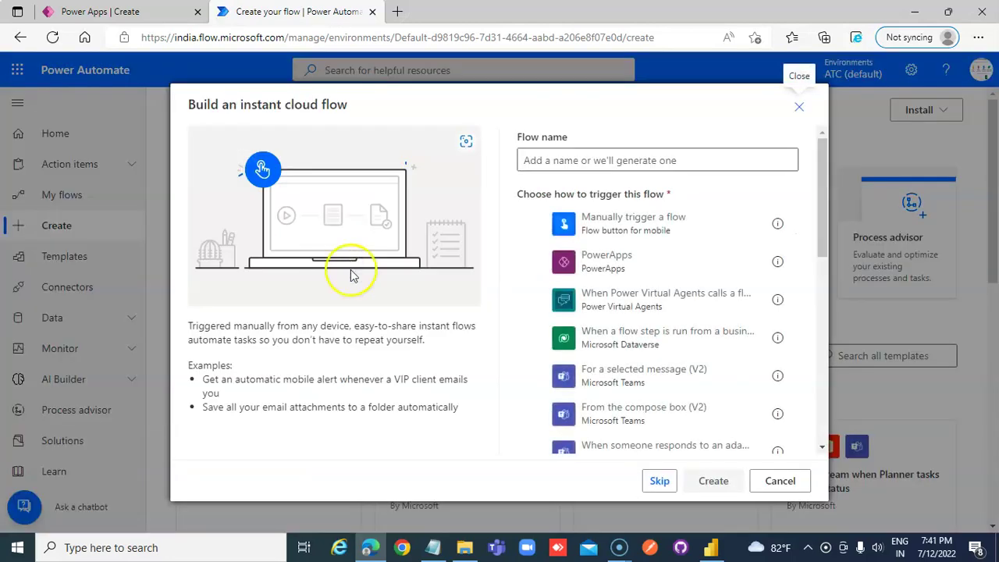
left_click(629, 160)
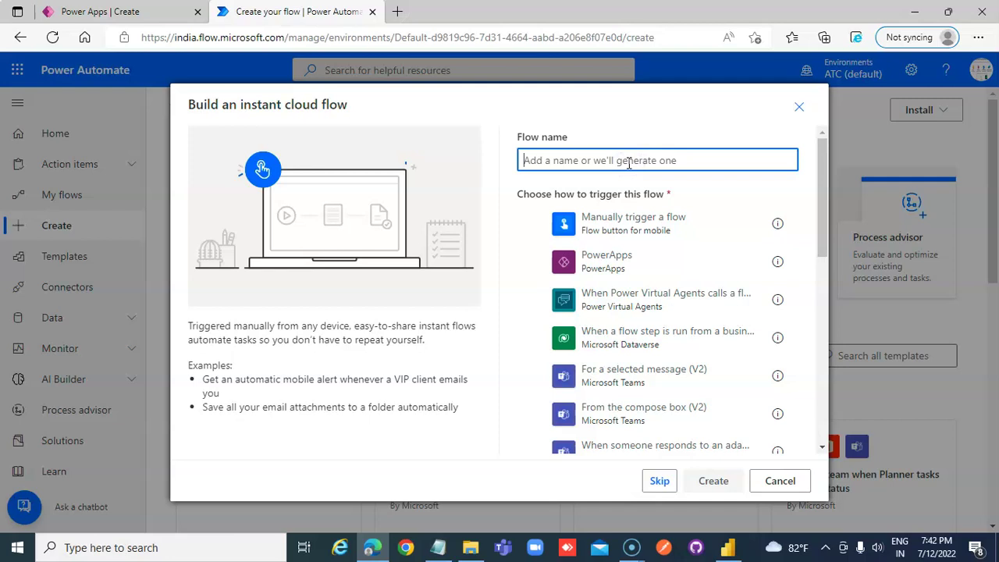
type("Pow")
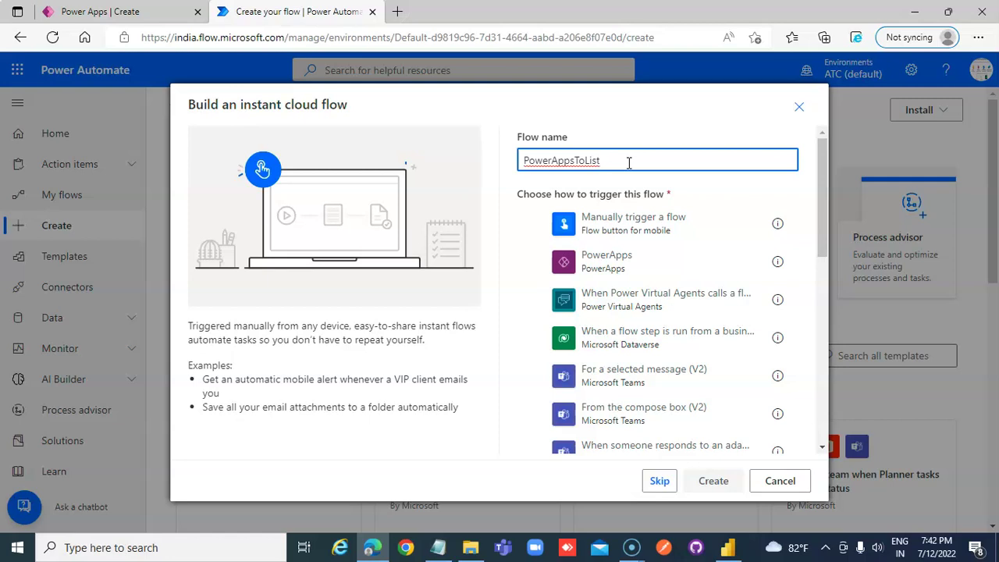
type("erAppsToList")
left_click(533, 262)
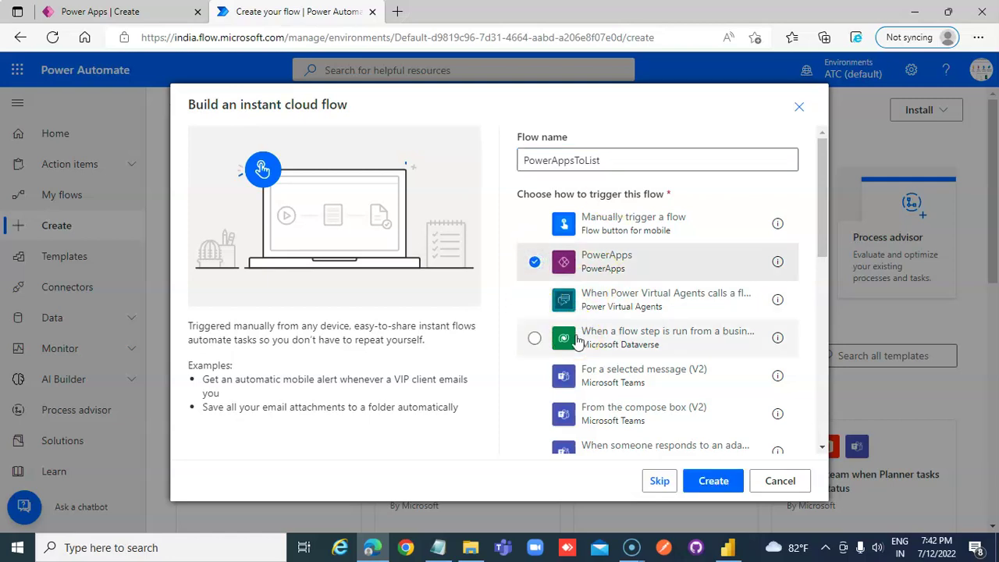
left_click(573, 160)
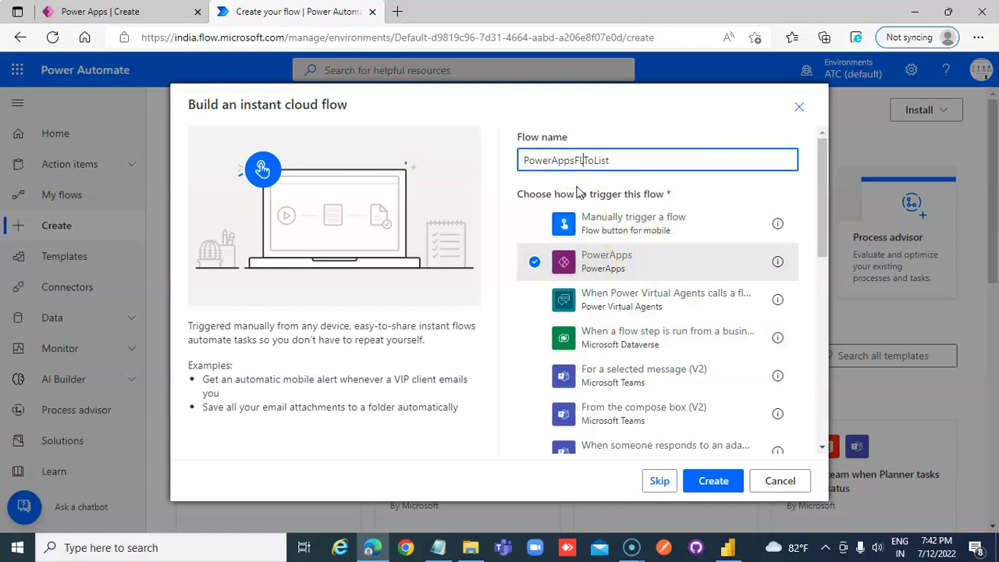
left_click(586, 160)
left_click(711, 484)
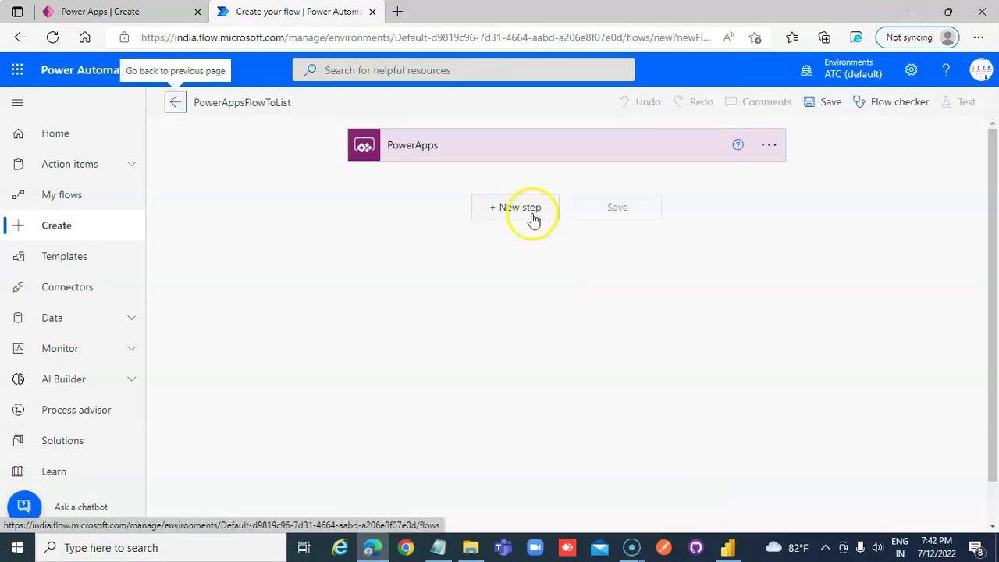
- Add an Initialize variable action after the PowerApps trigger
left_click(533, 219)
left_click(495, 247)
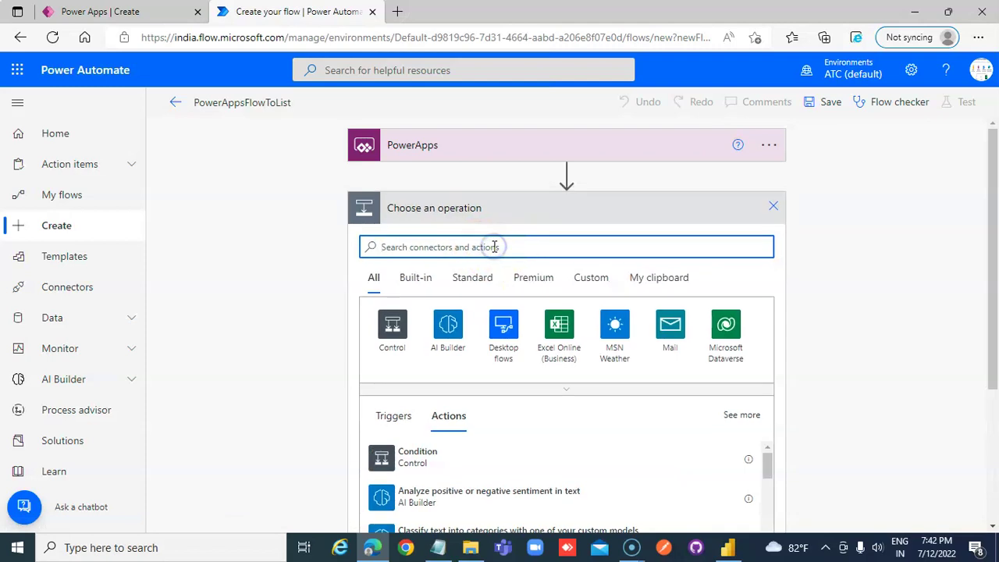
type("Initialize")
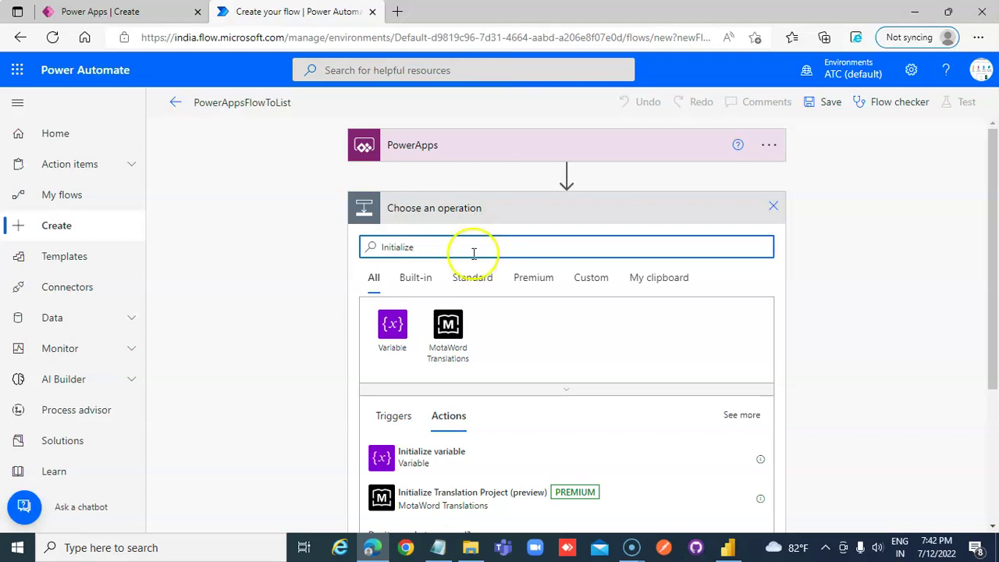
left_click(412, 460)
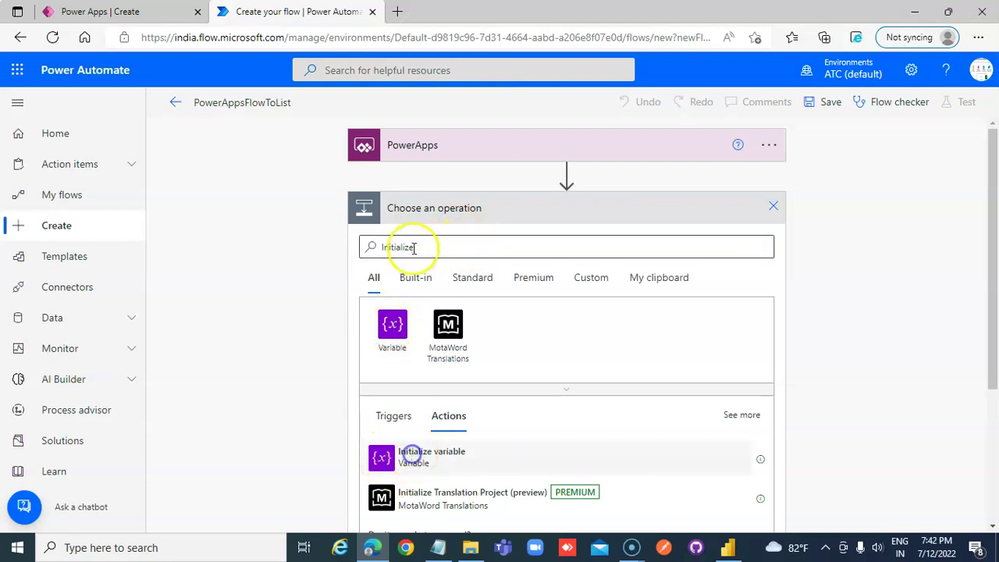
- Name the variable TheJson, type String, with its value set to Ask in PowerApps
left_click(515, 242)
type("TheJson")
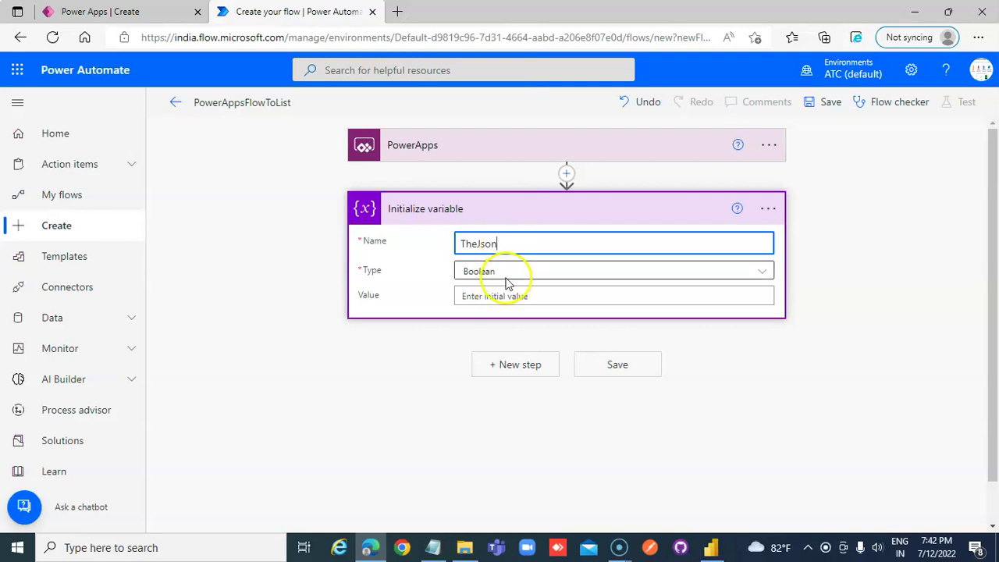
left_click(507, 273)
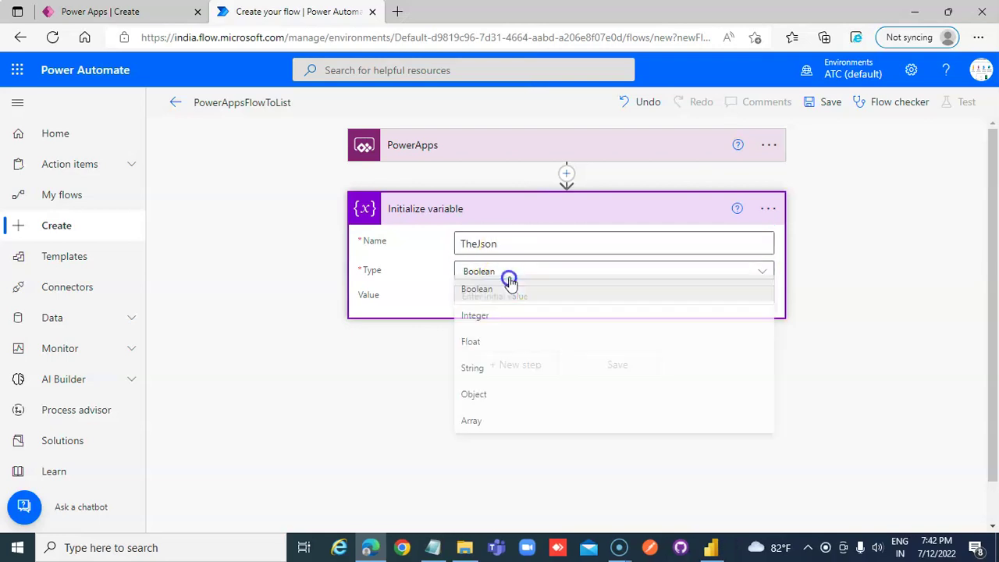
left_click(484, 379)
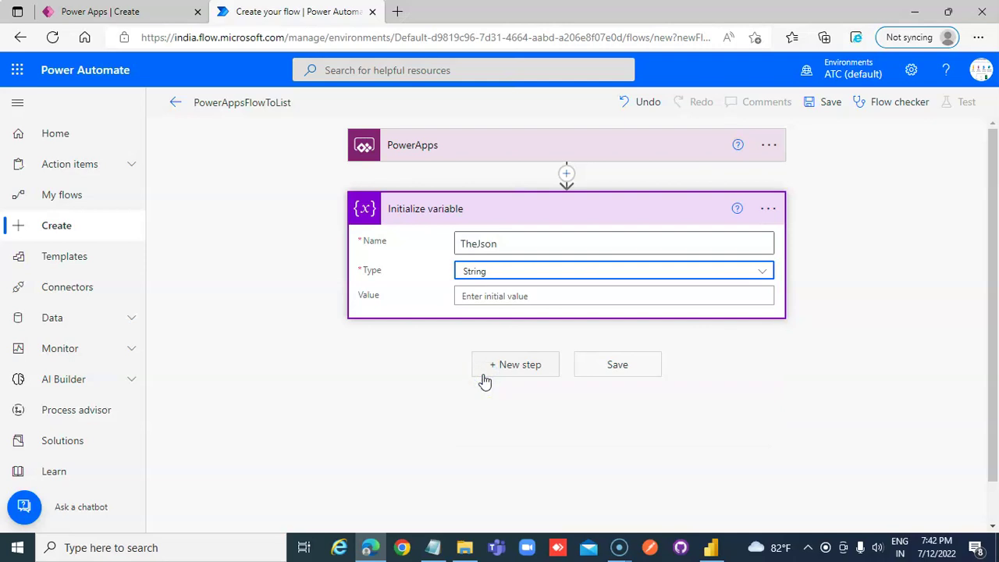
left_click(527, 295)
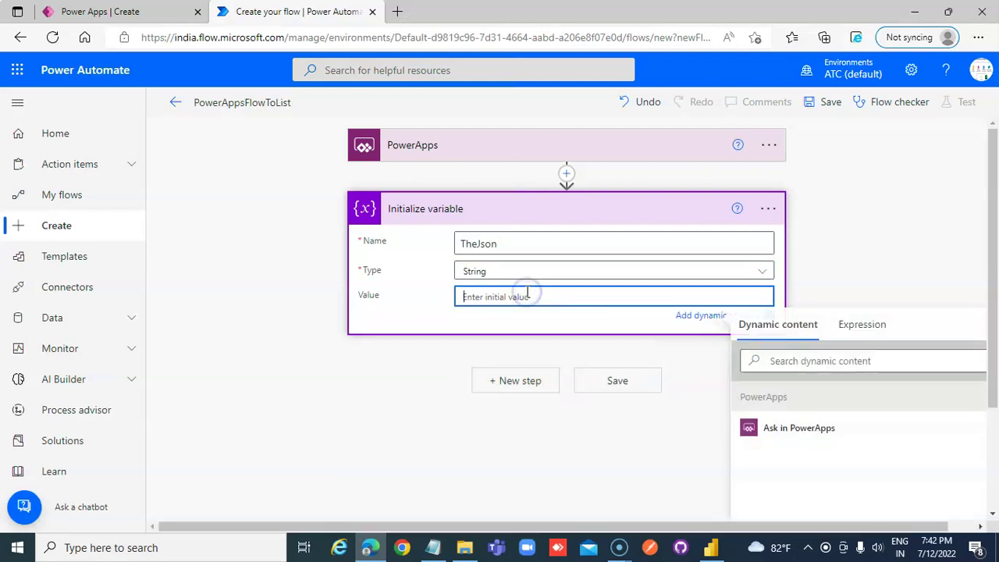
left_click(806, 431)
left_click(509, 460)
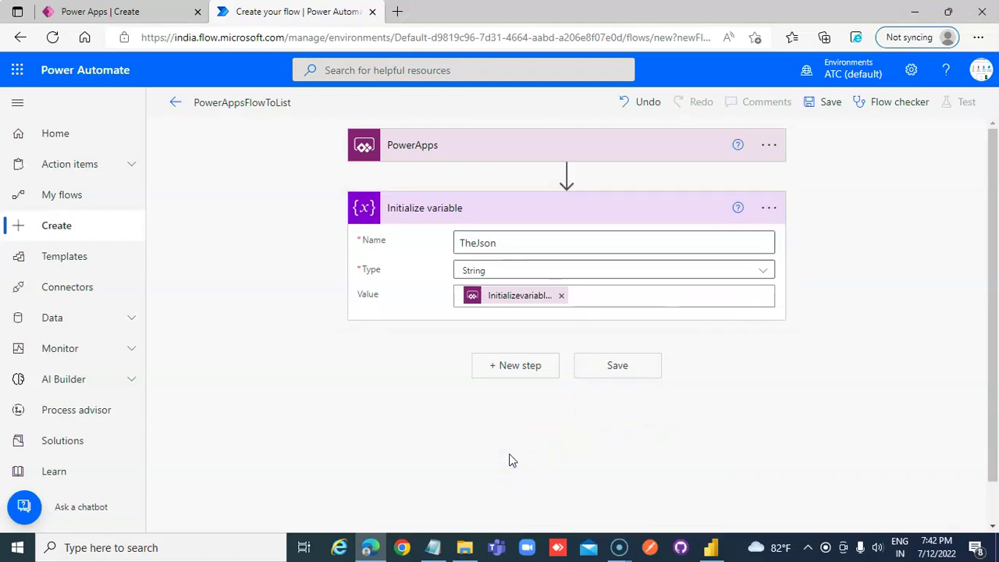
- Add a Parse JSON action whose Content is the TheJson variable
left_click(517, 366)
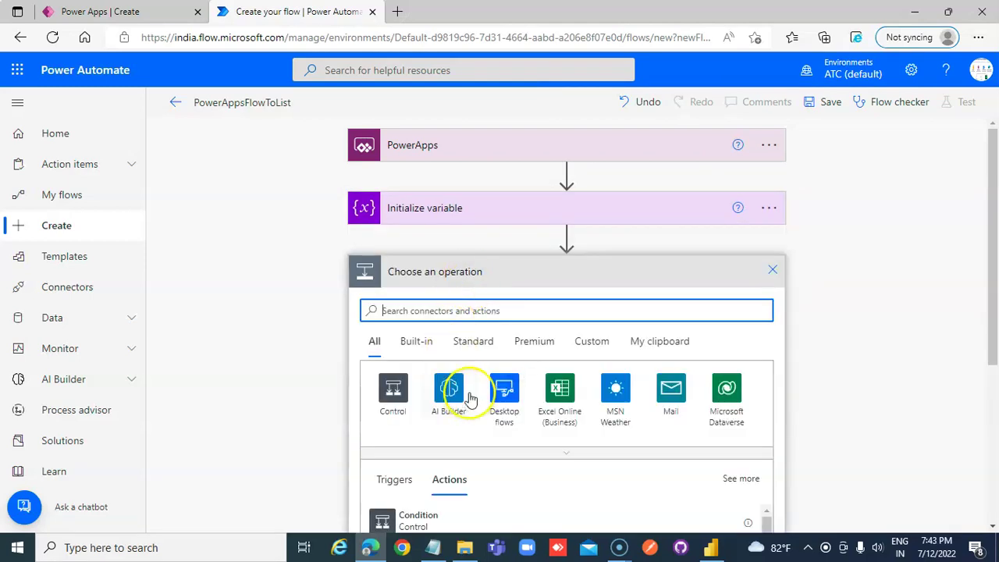
left_click(466, 314)
type("P")
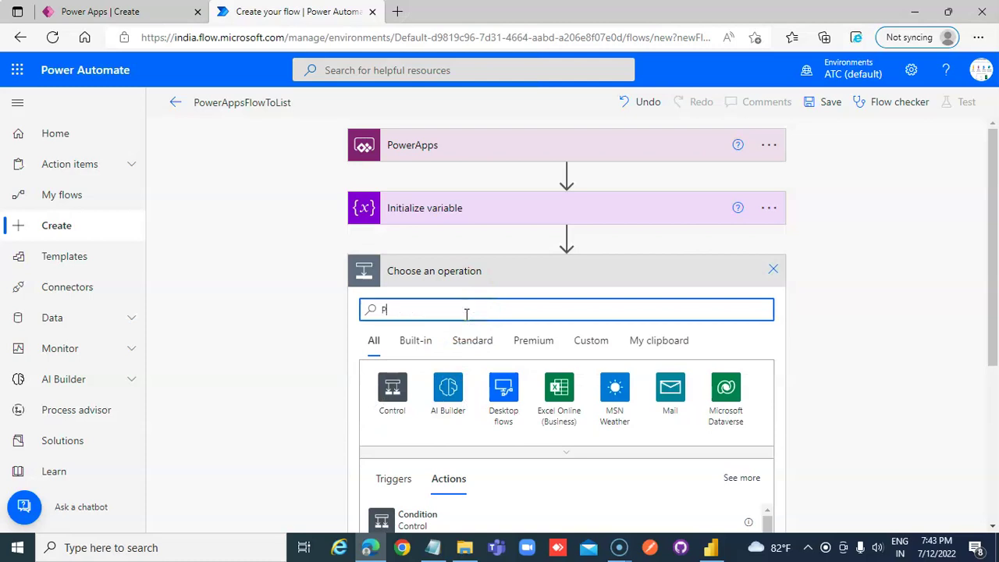
type("arse JSON")
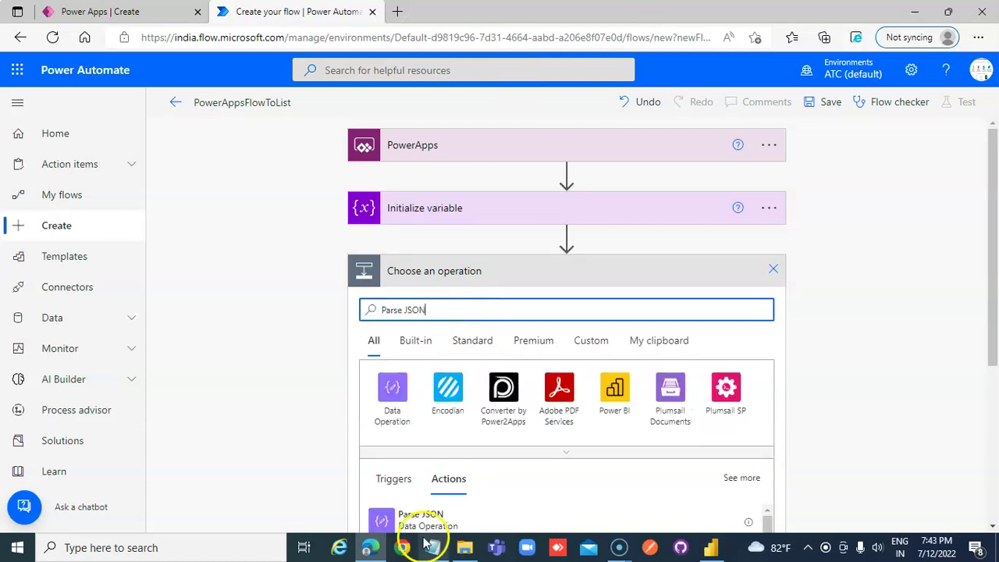
left_click(421, 518)
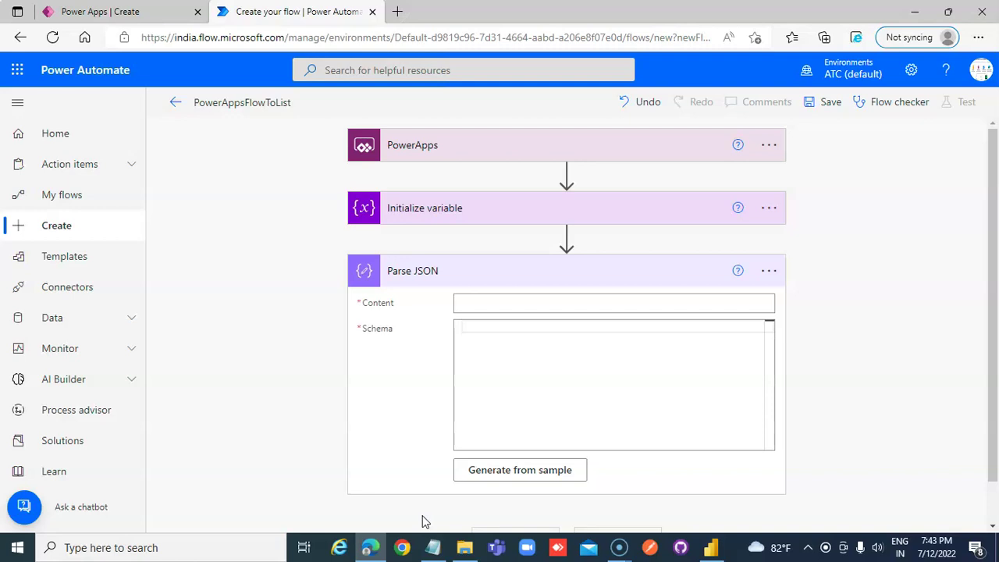
left_click(571, 303)
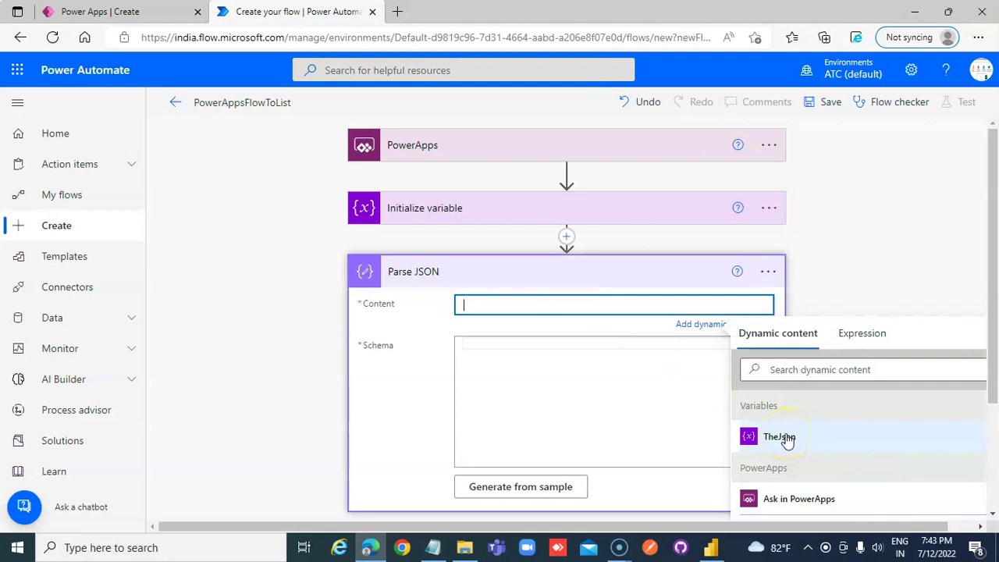
left_click(781, 437)
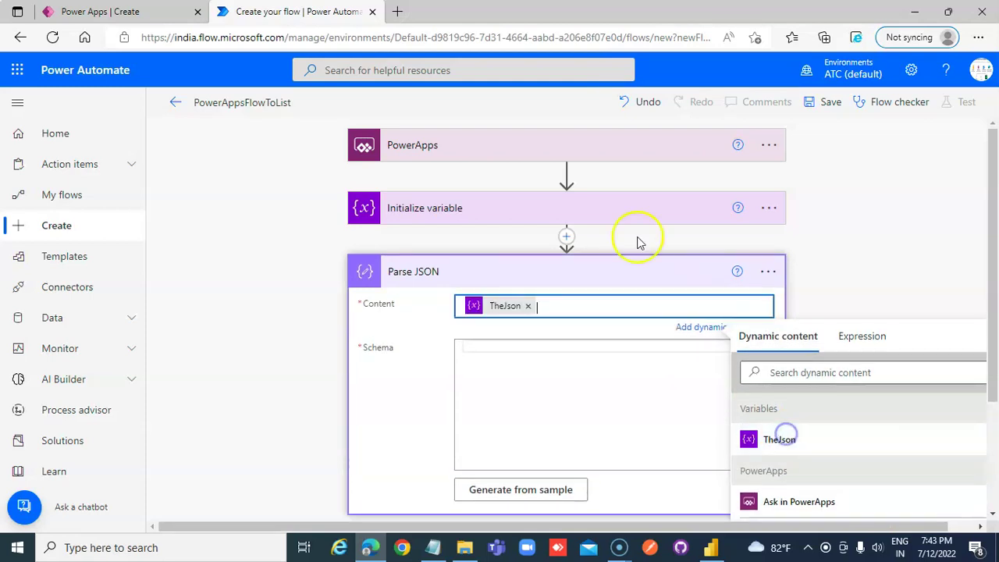
left_click(618, 211)
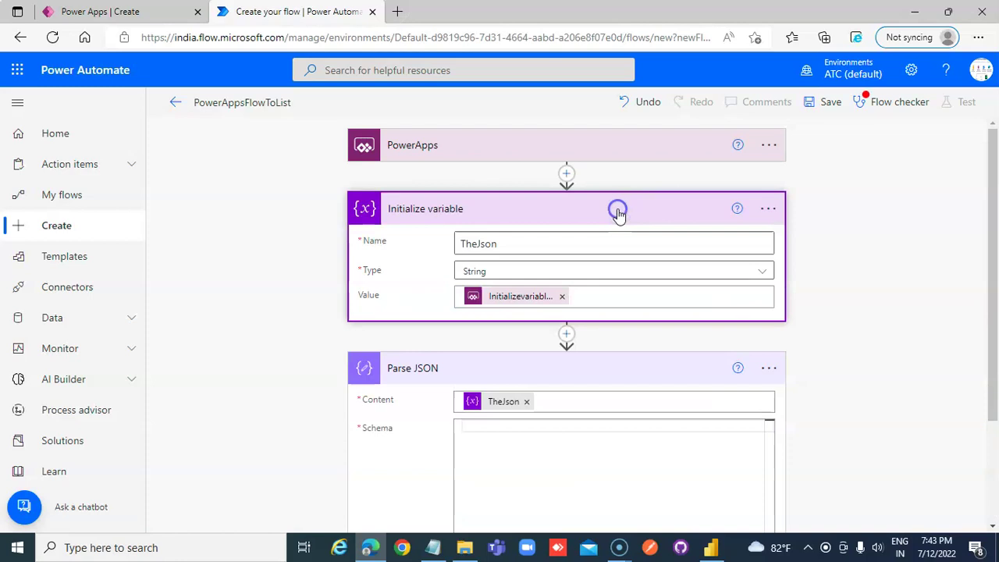
left_click(618, 211)
- Copy the sample JSON payload from Notepad for the Parse JSON schema
left_click(433, 546)
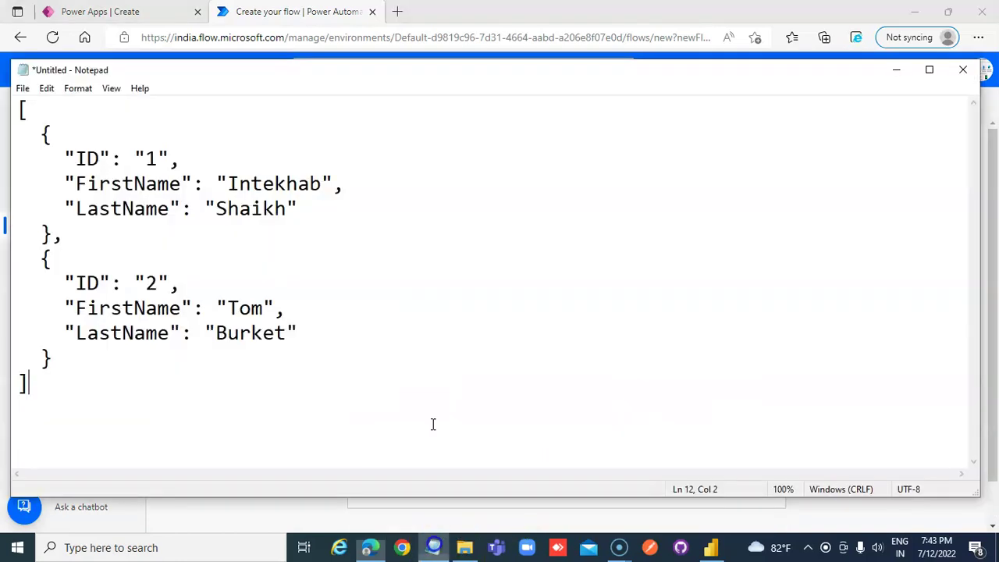
left_click(352, 223)
key("ctrl+a")
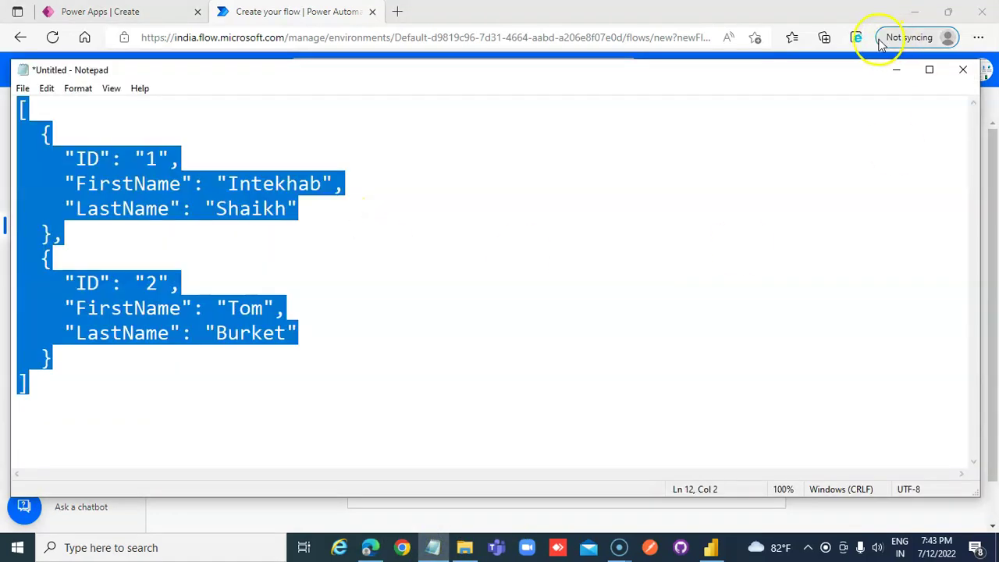
left_click(896, 70)
left_click(515, 341)
- Paste the sample JSON as the payload, generate the schema, and collapse the Parse JSON step
left_click(534, 472)
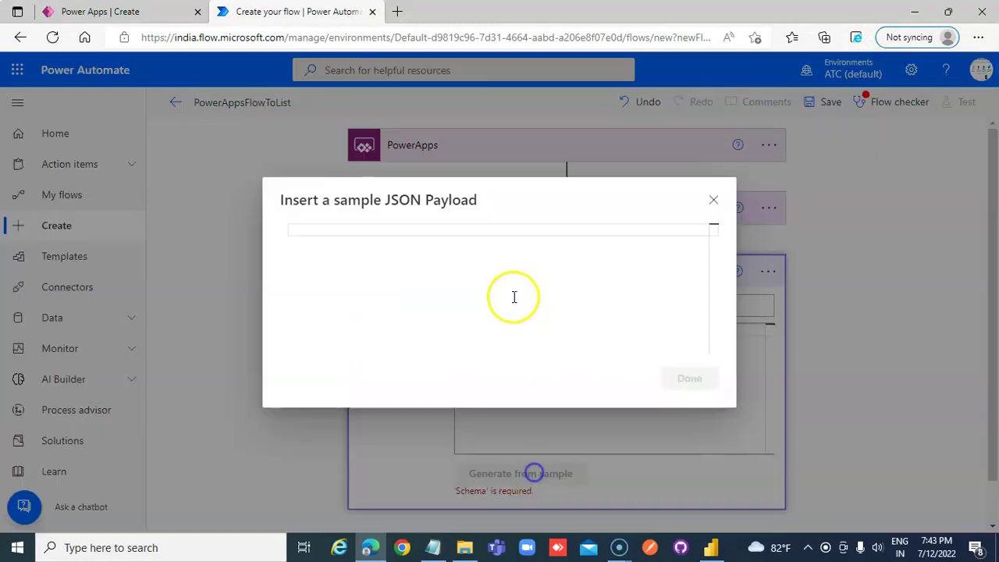
left_click(514, 230)
key("ctrl+v")
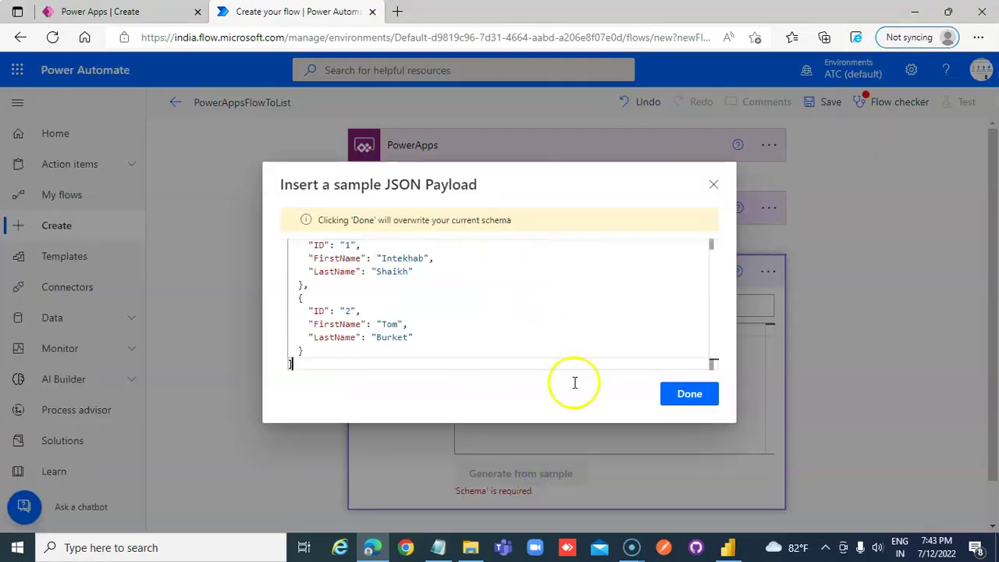
left_click(693, 393)
left_click(620, 403)
left_click(575, 282)
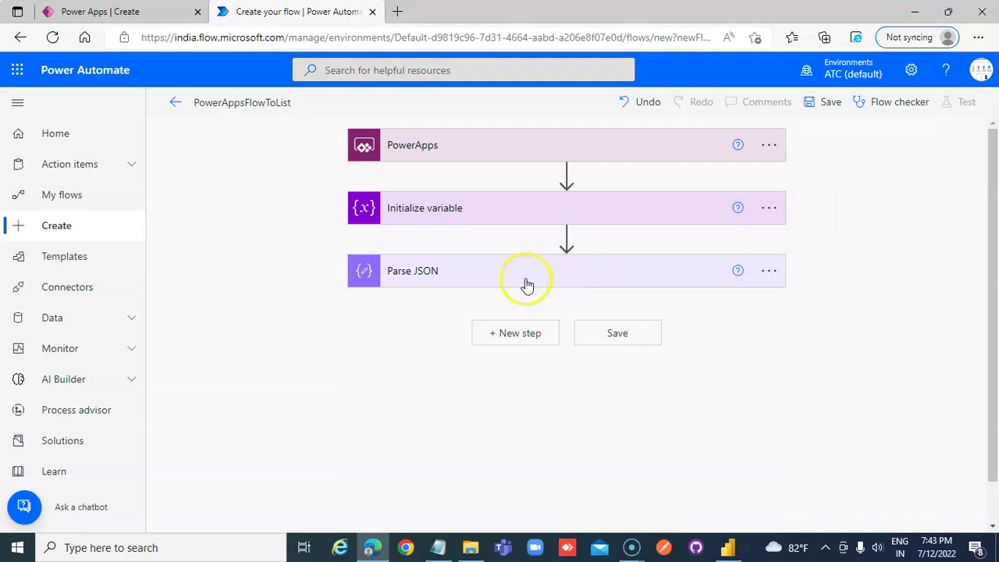
- Add an Apply to each loop after the Parse JSON step
left_click(530, 333)
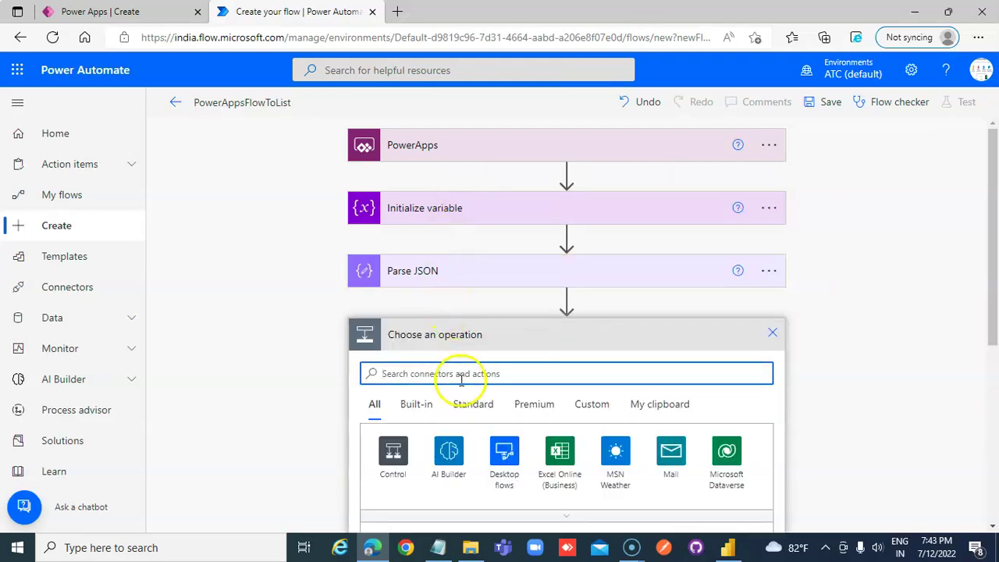
type("Apply to each")
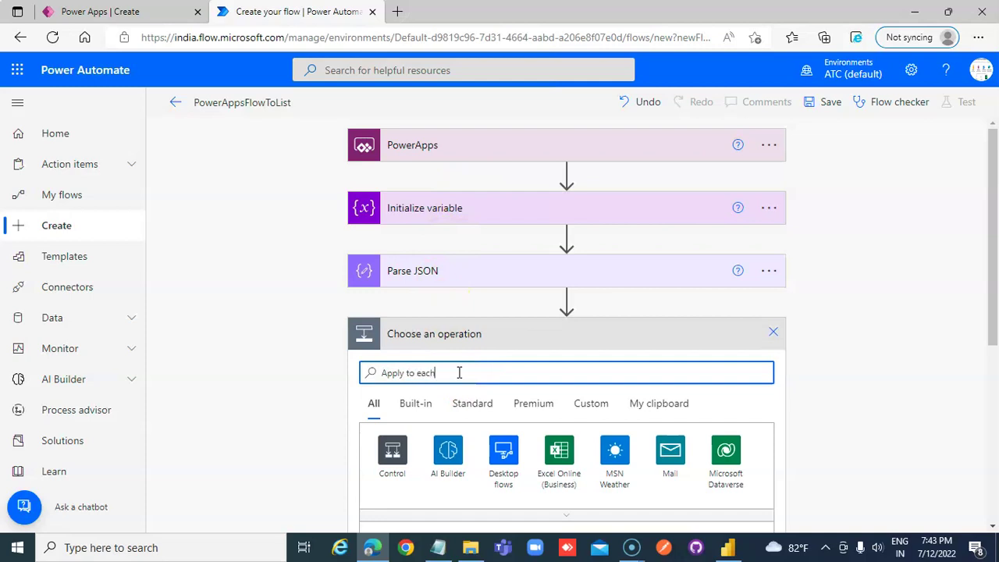
scroll(433, 468, "down", 1)
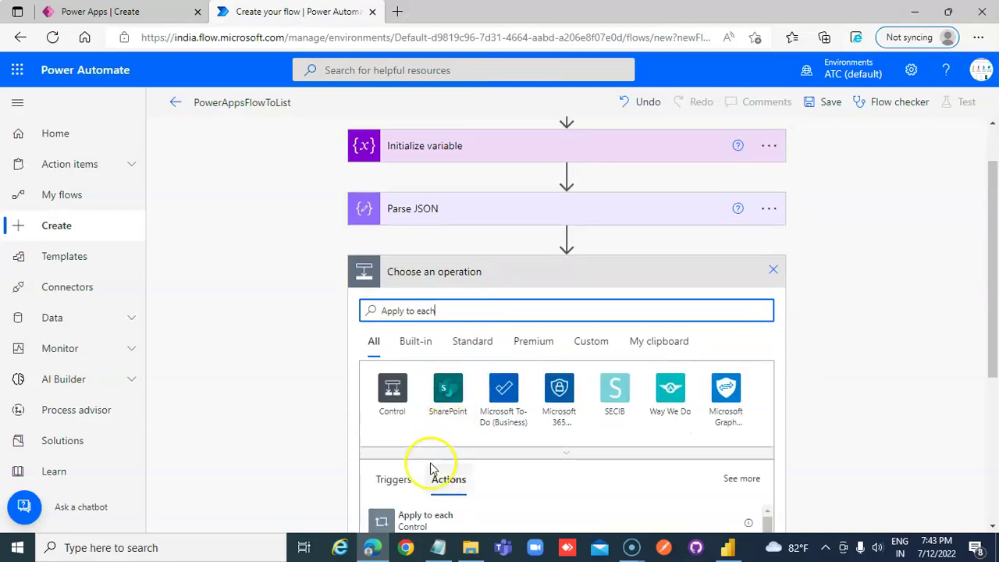
scroll(433, 468, "down", 2)
left_click(415, 398)
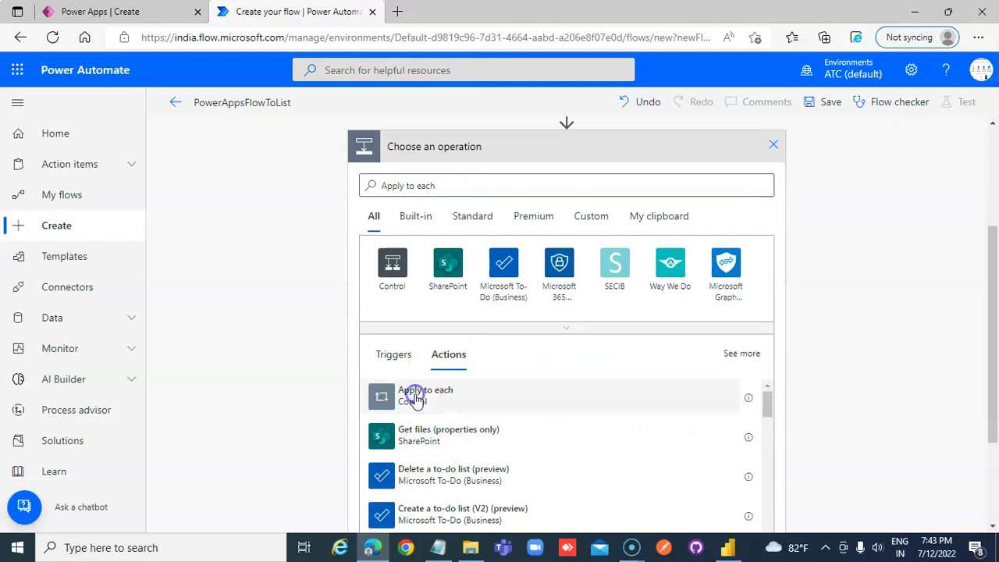
- Make the loop iterate over the Parse JSON Body output
left_click(511, 337)
scroll(897, 457, "down", 1)
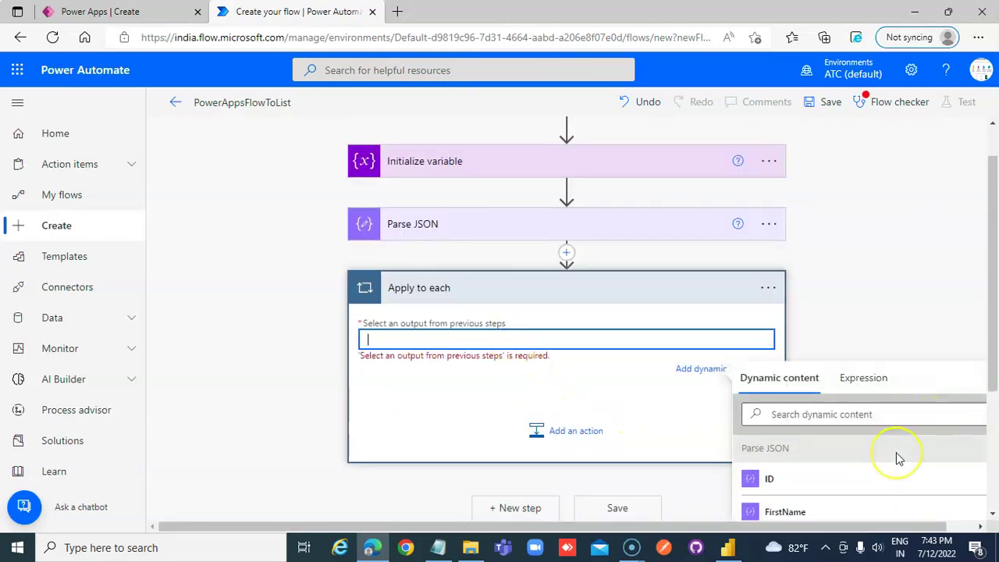
scroll(897, 458, "down", 1)
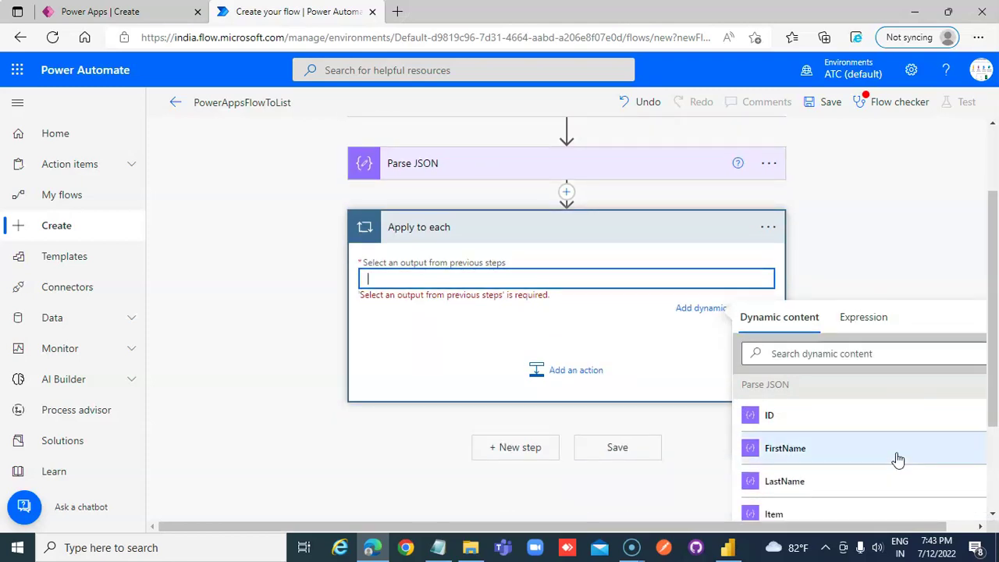
scroll(897, 458, "down", 1)
left_click(803, 486)
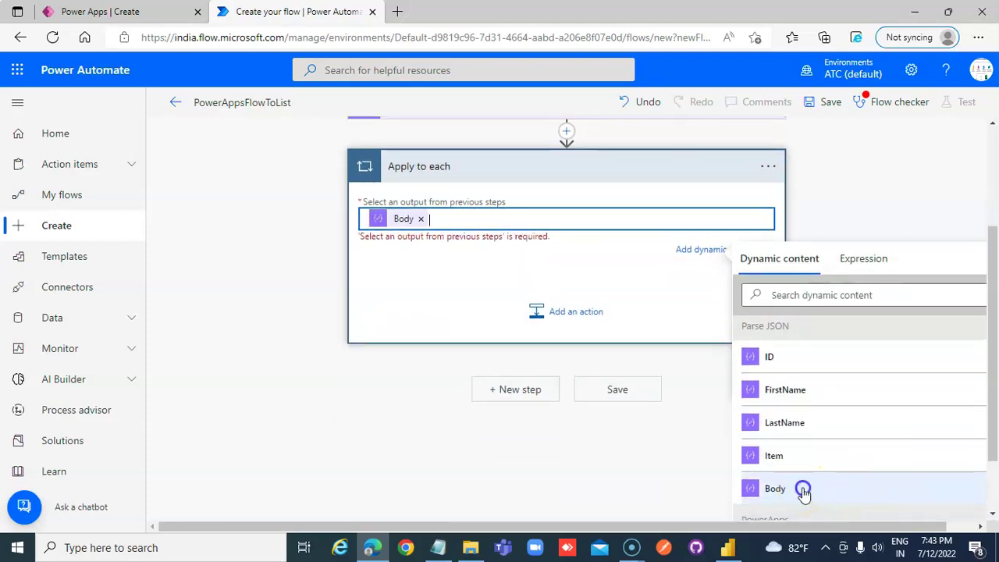
- Add a SharePoint Create item action inside the Apply to each loop
left_click(591, 306)
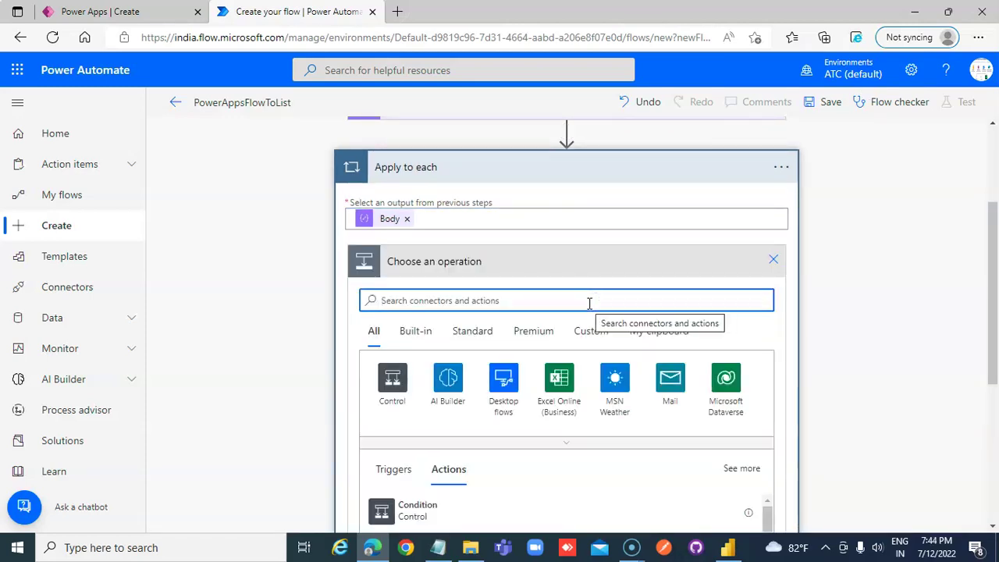
left_click(546, 290)
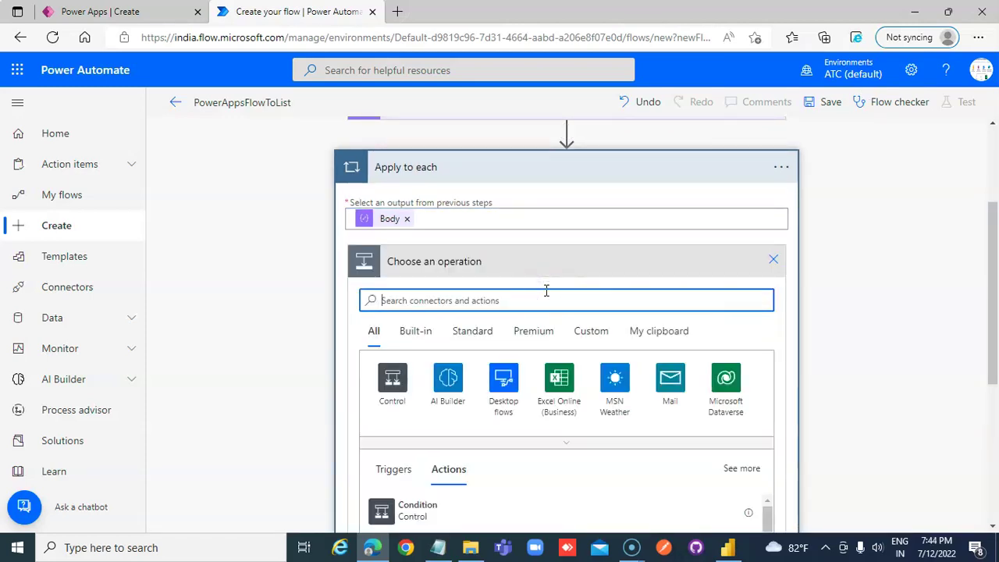
type("create item")
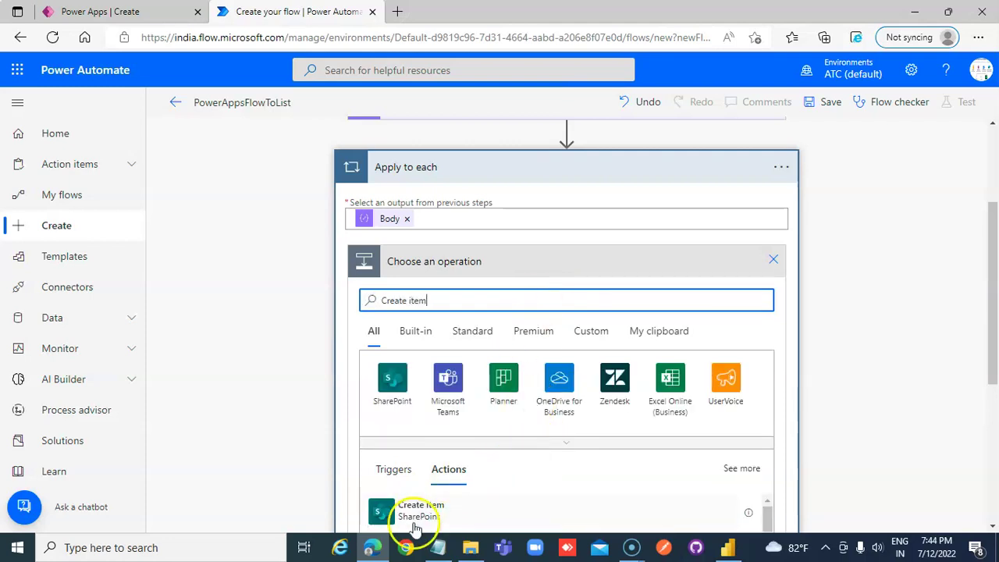
left_click(417, 513)
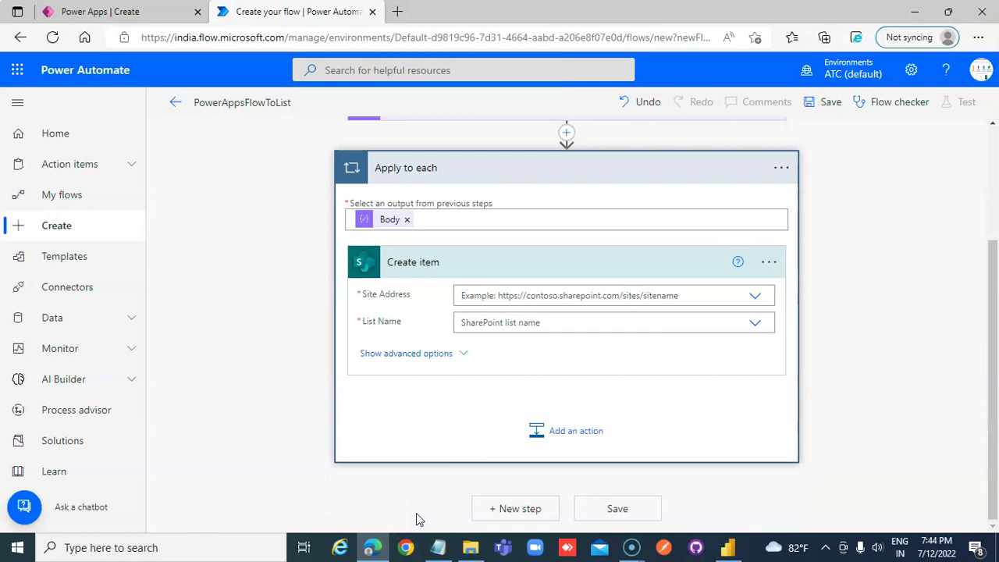
- Target Create item at the Communication site and Employees list, then open a new browser tab
left_click(746, 299)
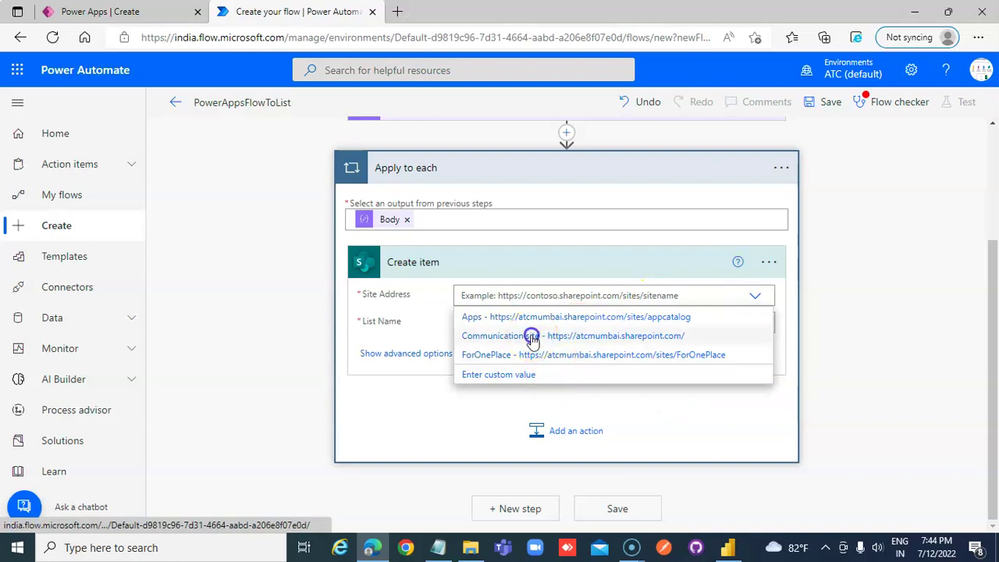
left_click(529, 336)
left_click(531, 325)
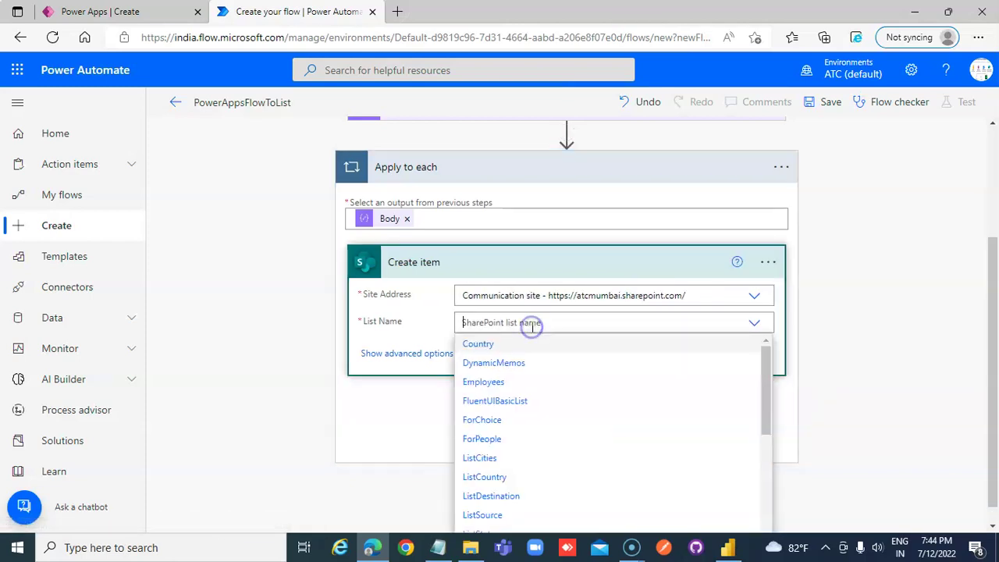
scroll(527, 453, "down", 4)
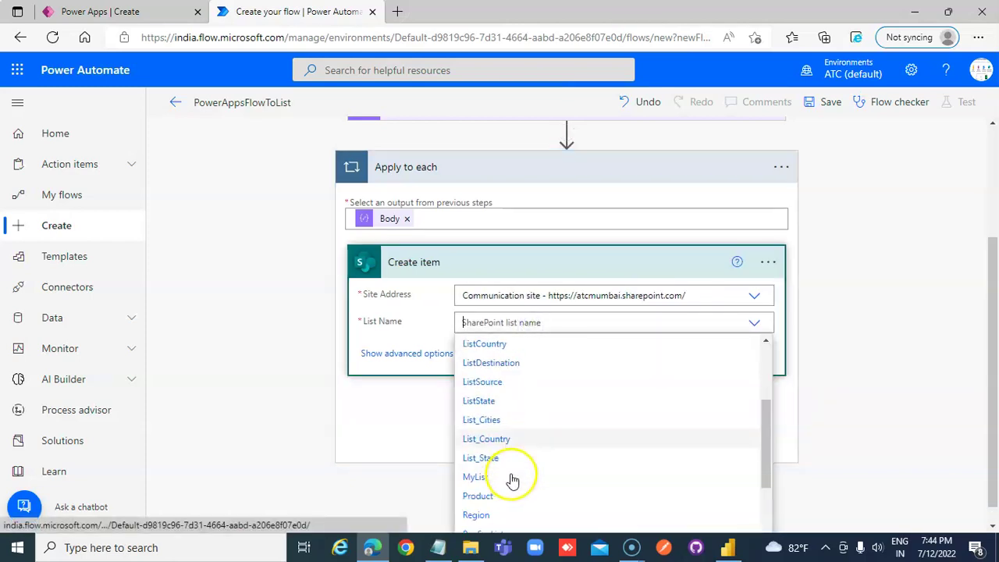
scroll(508, 477, "down", 2)
scroll(515, 468, "up", 5)
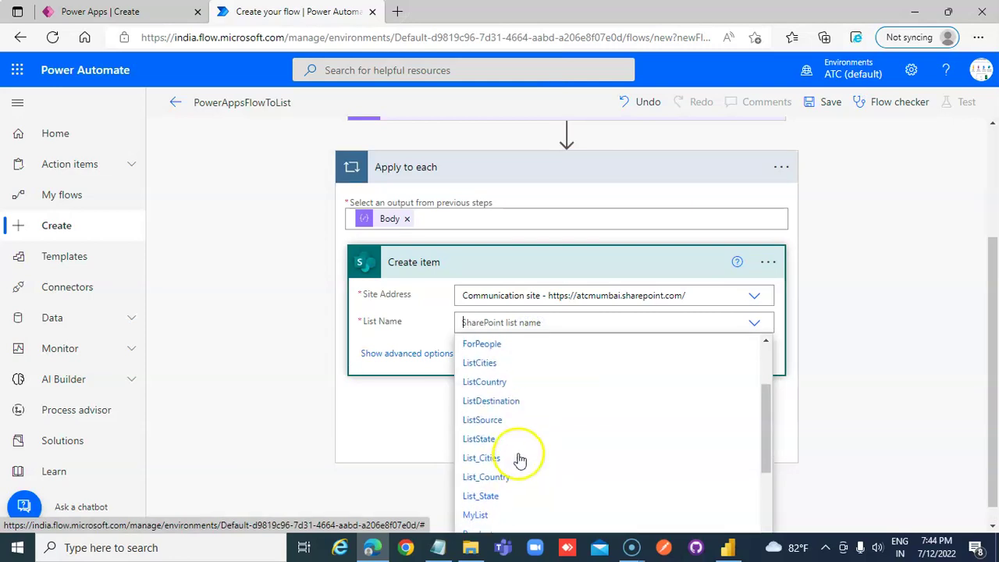
left_click(499, 382)
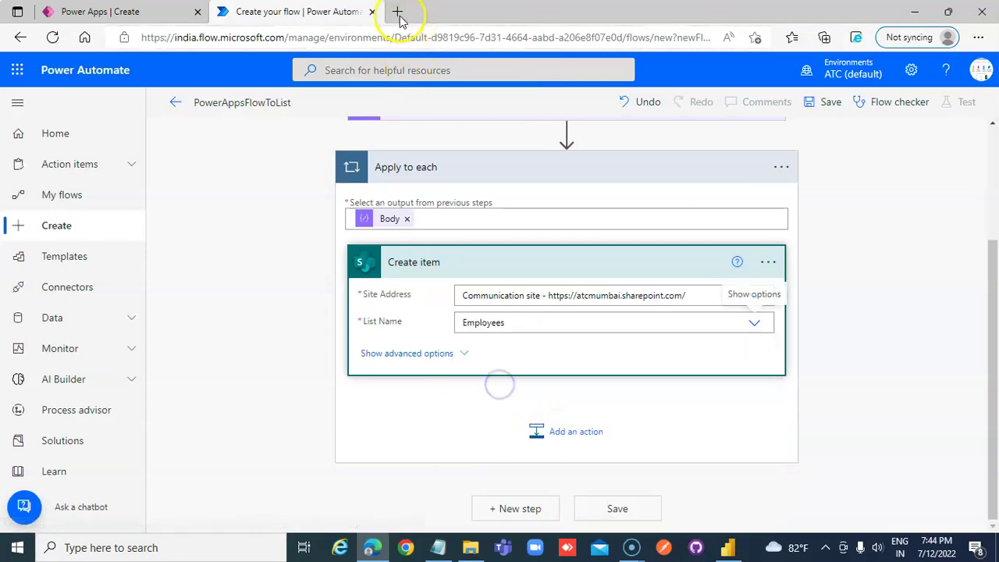
left_click(397, 12)
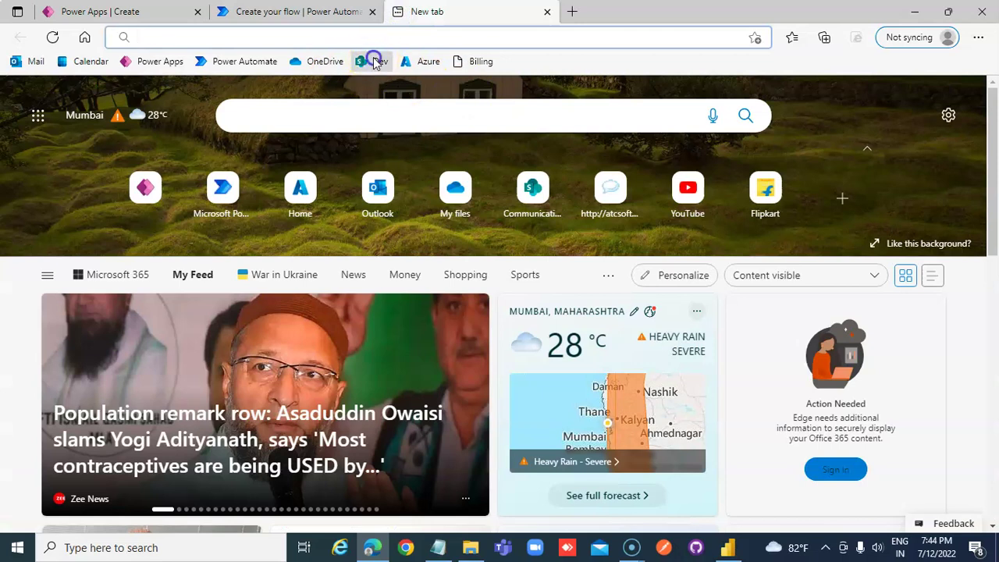
- Open the Communication site's Employees list and delete its two existing items
left_click(374, 61)
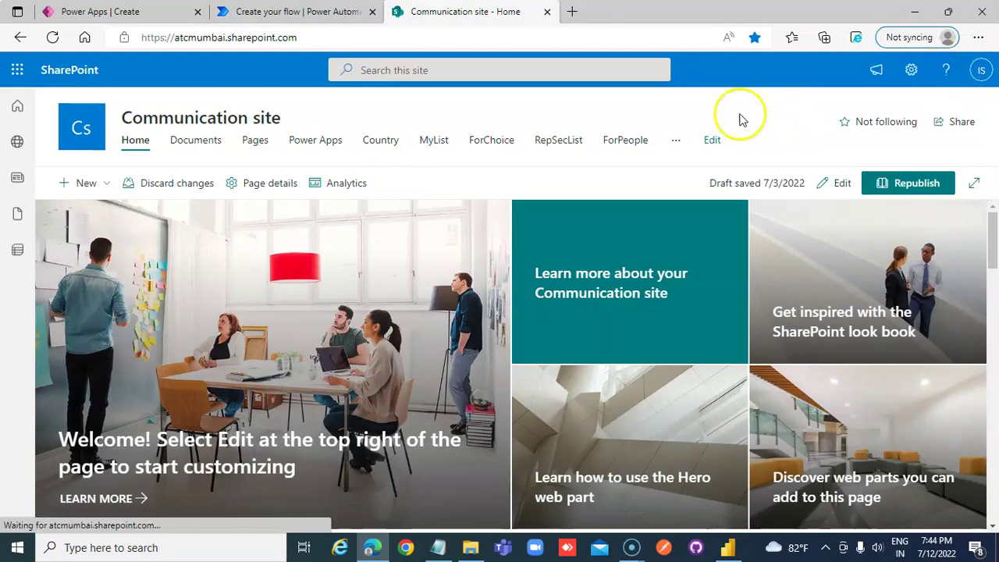
left_click(676, 143)
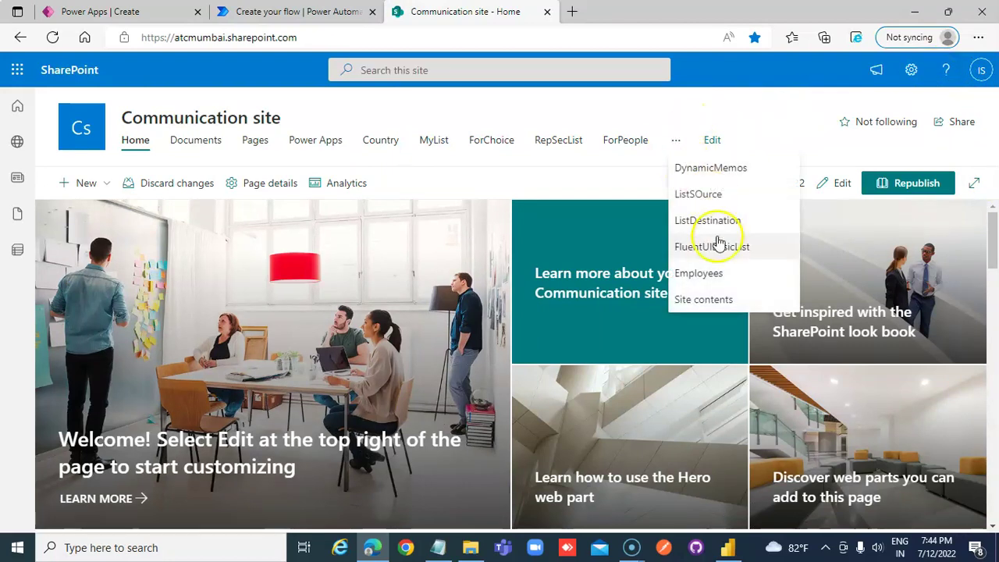
left_click(703, 272)
left_click(194, 278)
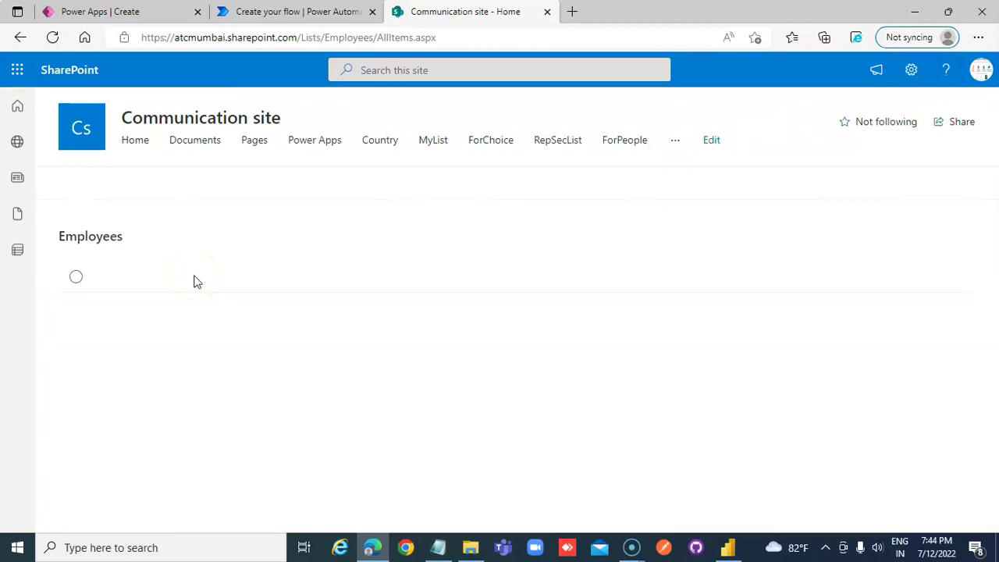
left_click(76, 276)
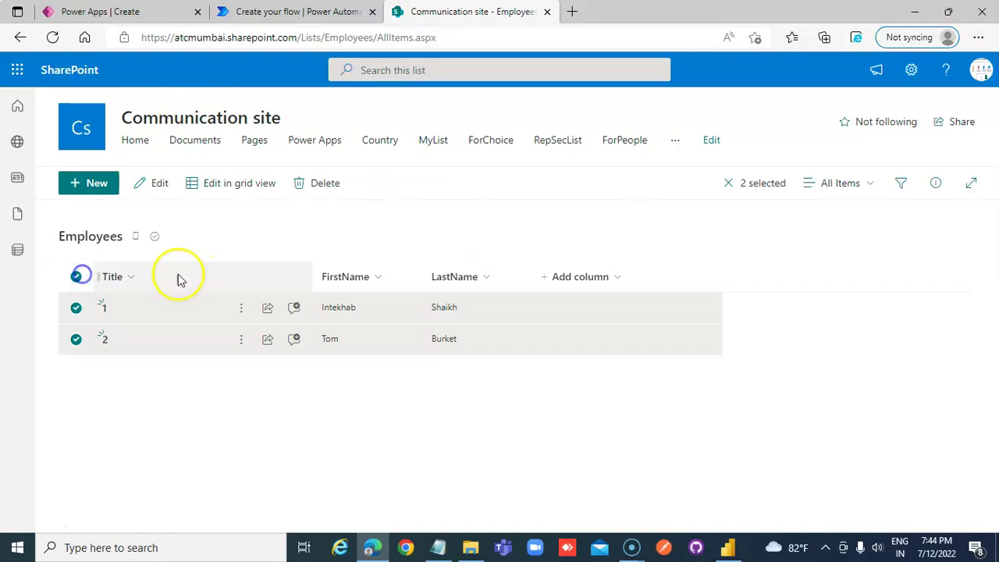
left_click(319, 183)
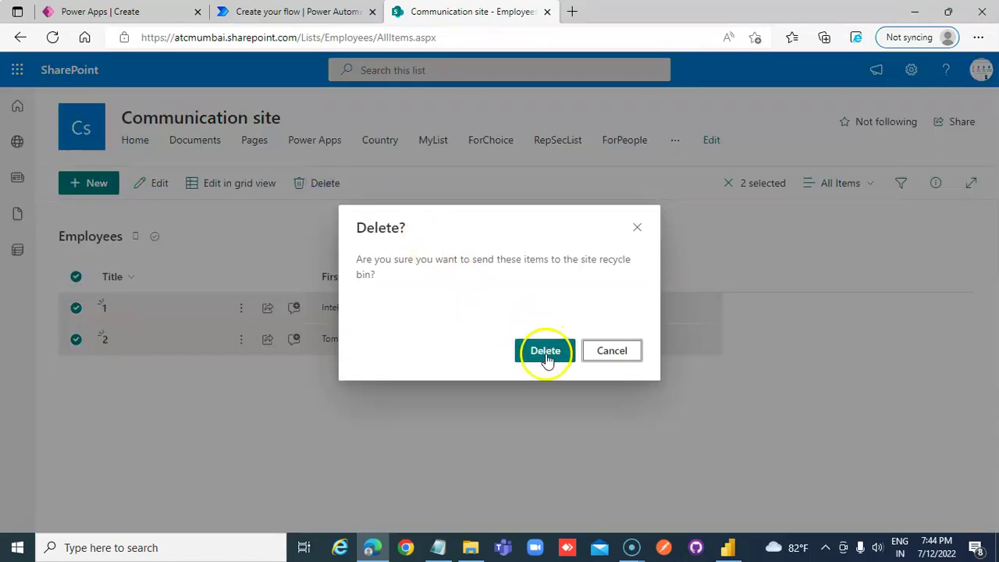
left_click(545, 351)
- Map Create item Title to parsed ID, FirstName to FirstName, and LastName to LastName
left_click(317, 11)
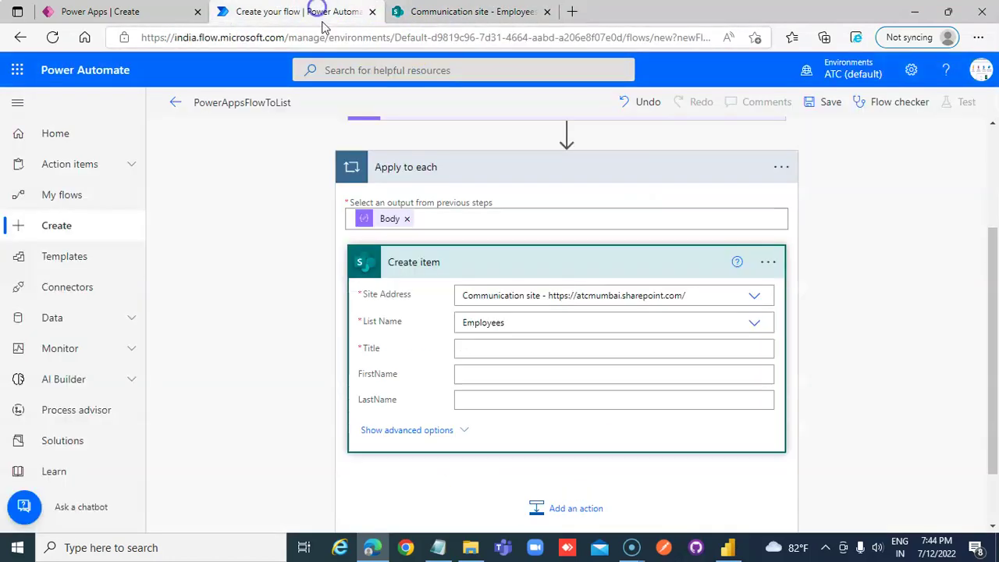
left_click(492, 348)
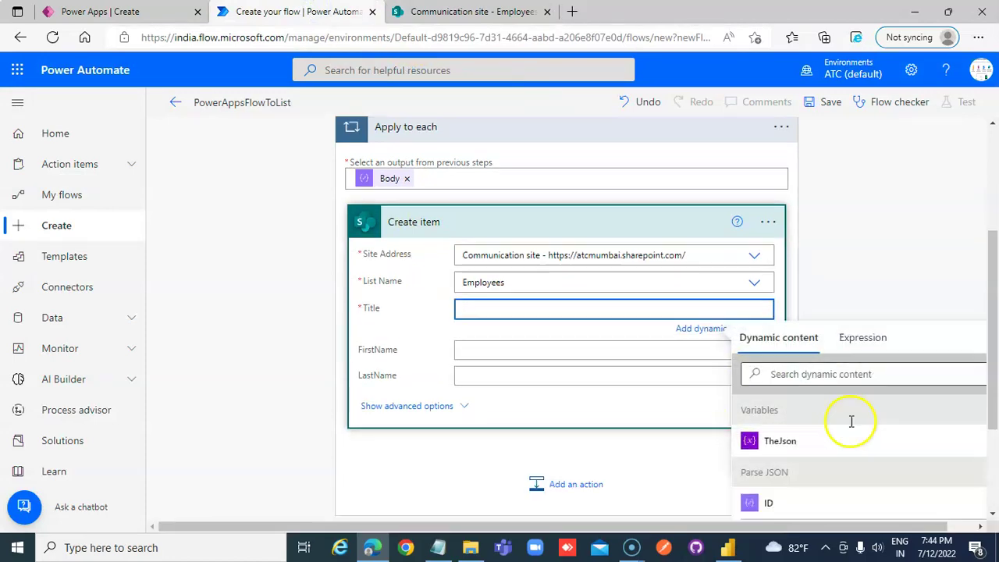
left_click(769, 420)
left_click(502, 272)
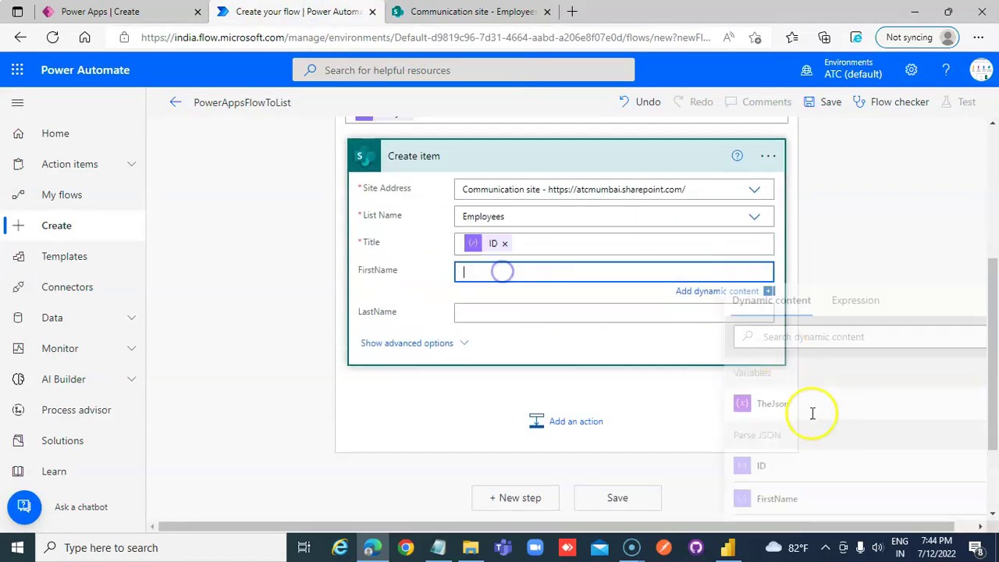
left_click(790, 458)
left_click(471, 316)
left_click(780, 412)
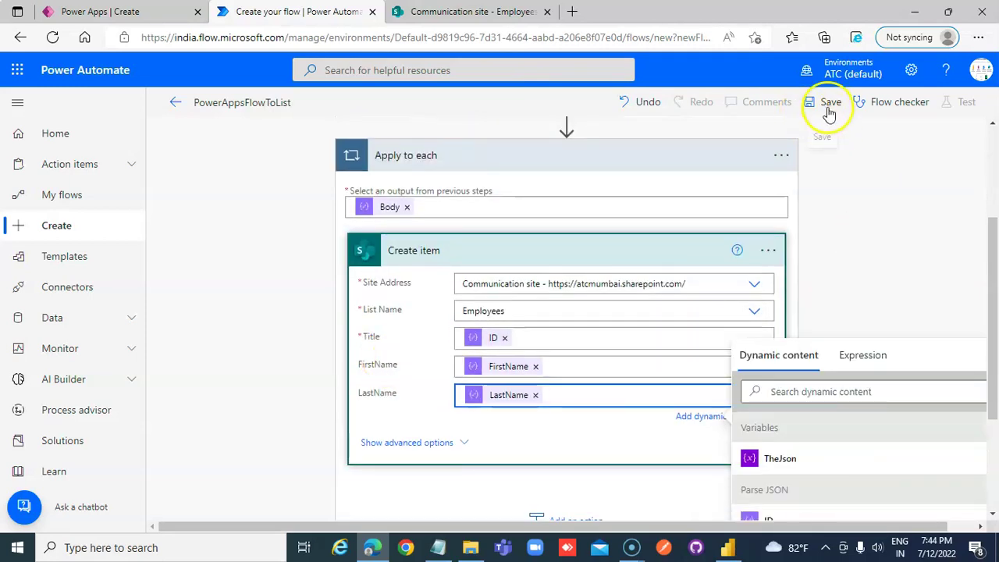
- Save the PowerAppsFlowToList flow and switch to the Power Apps tab
left_click(829, 109)
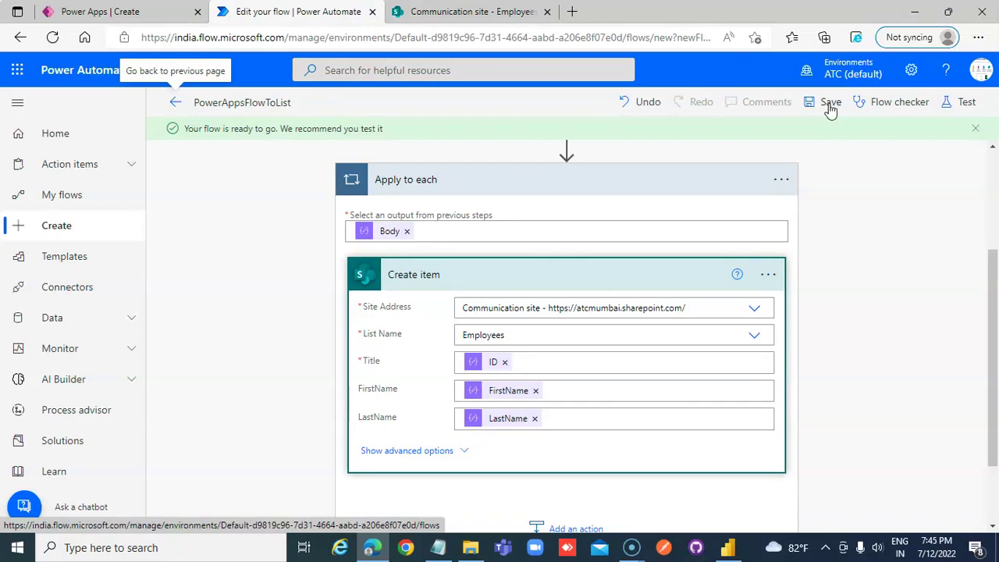
left_click(833, 105)
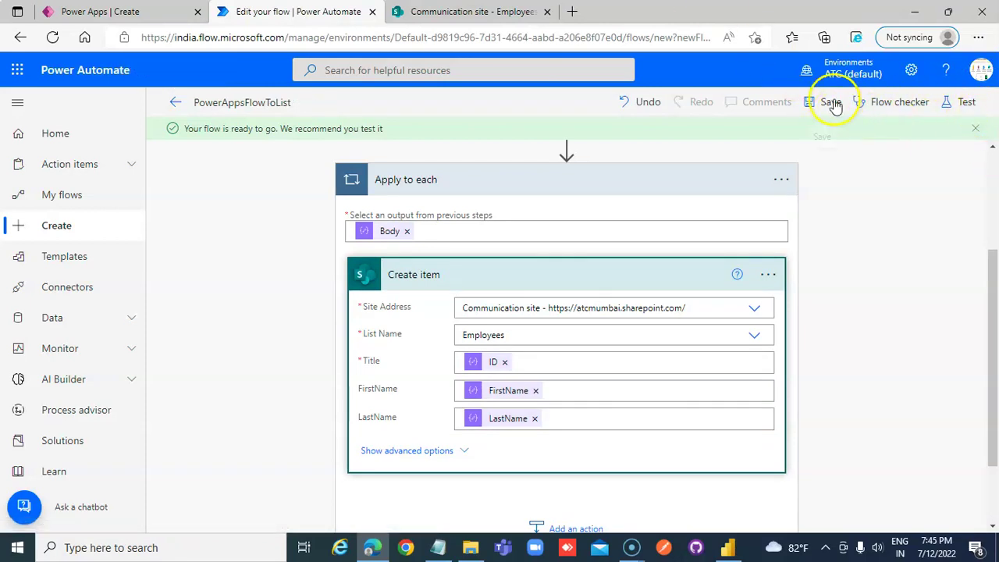
left_click(125, 10)
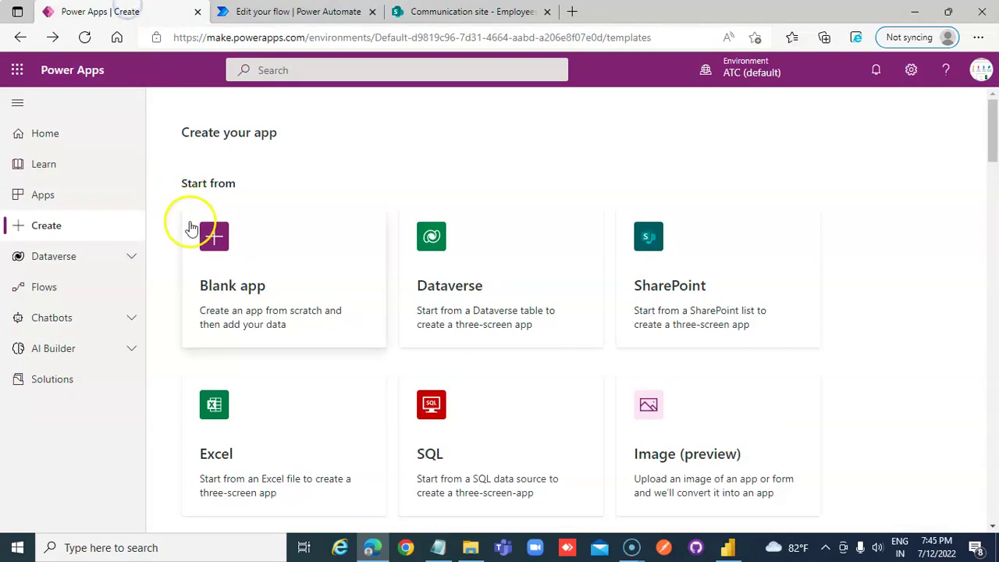
- Create a blank Tablet-format canvas app named AppFlowToSave
left_click(214, 243)
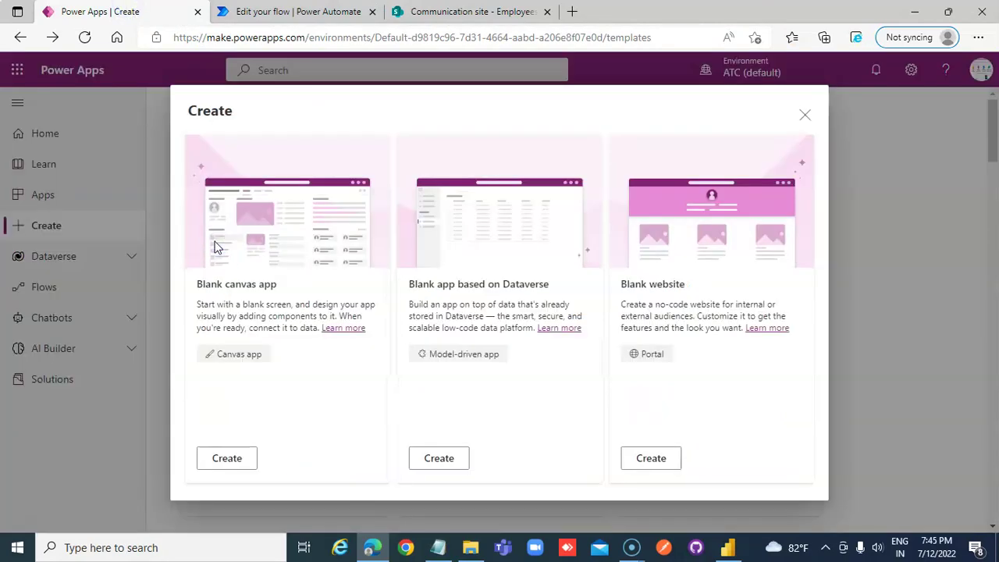
left_click(231, 457)
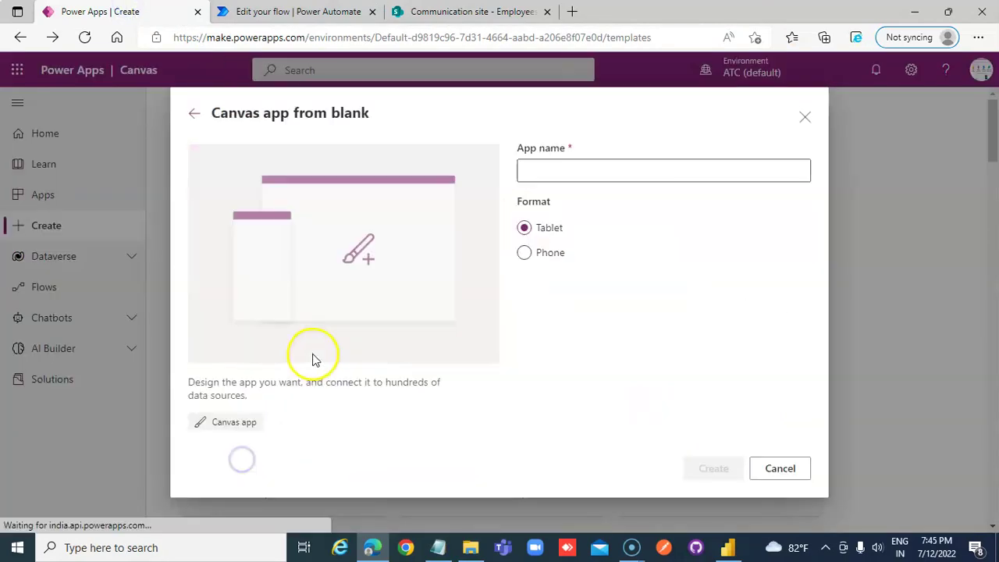
left_click(580, 173)
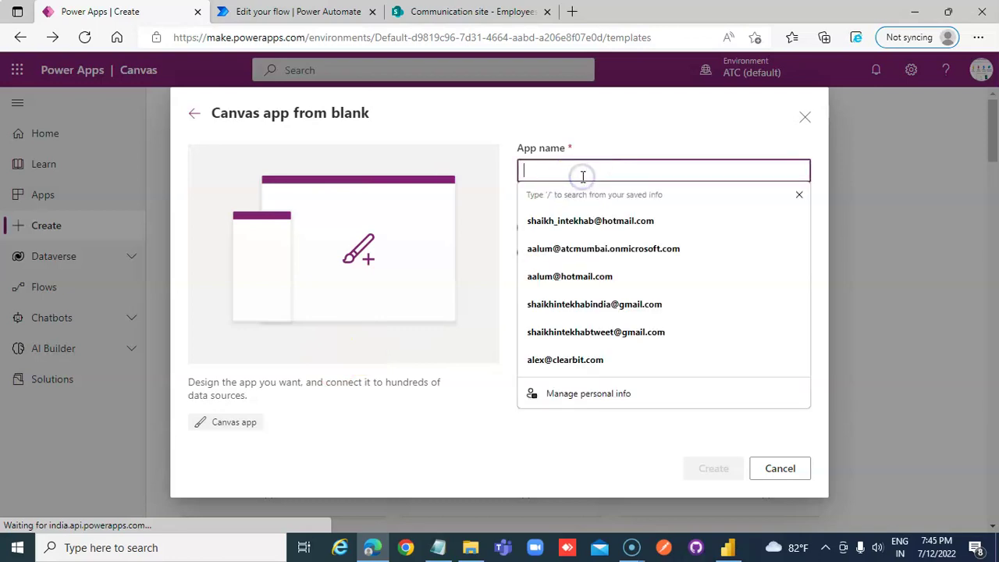
type("AppFlowToSa")
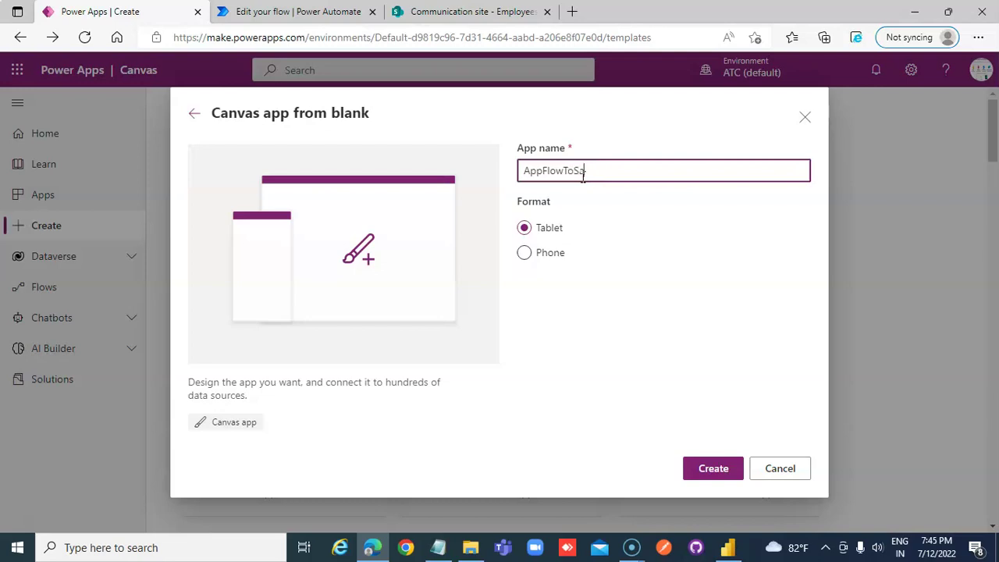
left_click(706, 468)
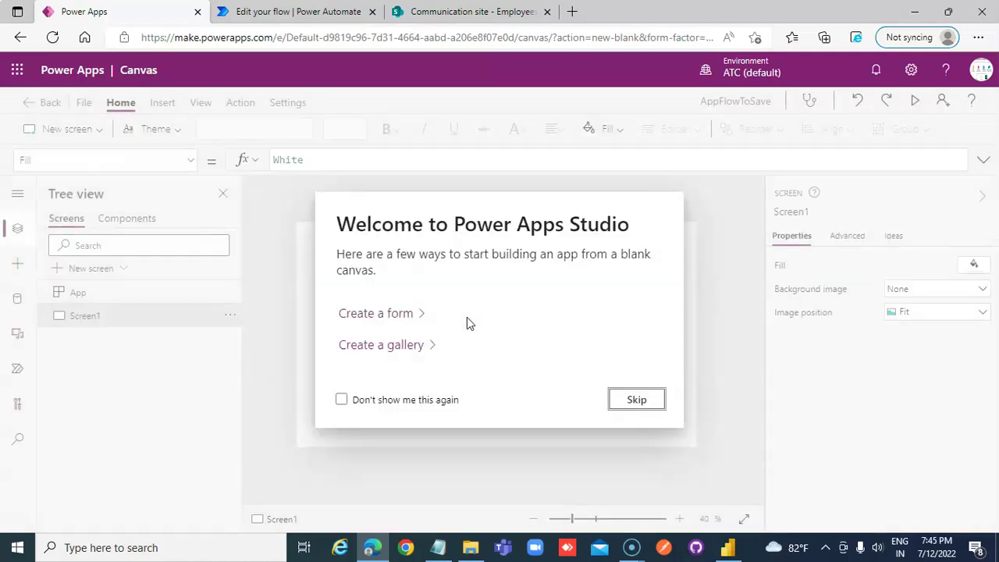
- Dismiss the welcome dialog and insert two Text input controls from Insert > Text
left_click(635, 395)
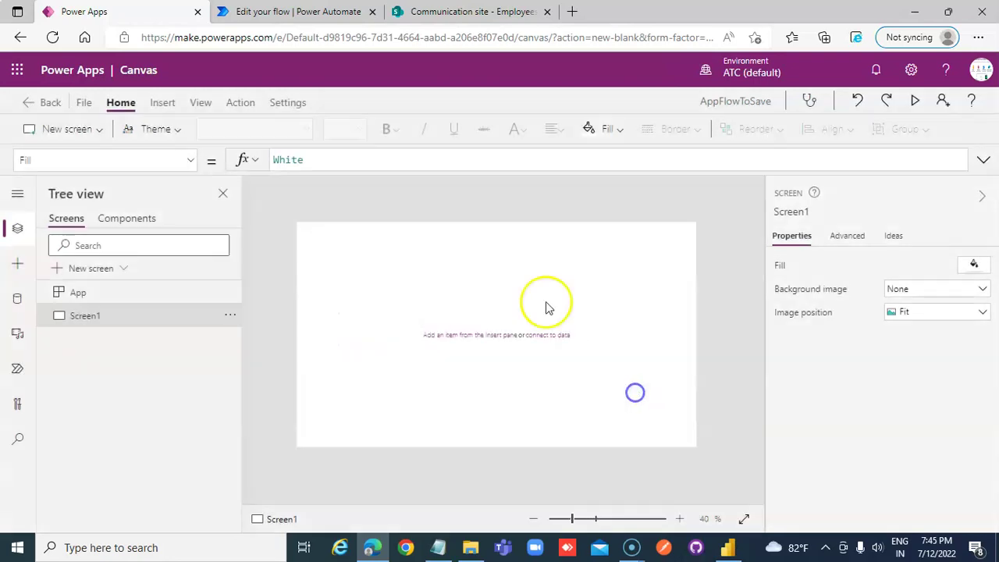
left_click(168, 102)
left_click(289, 131)
left_click(294, 187)
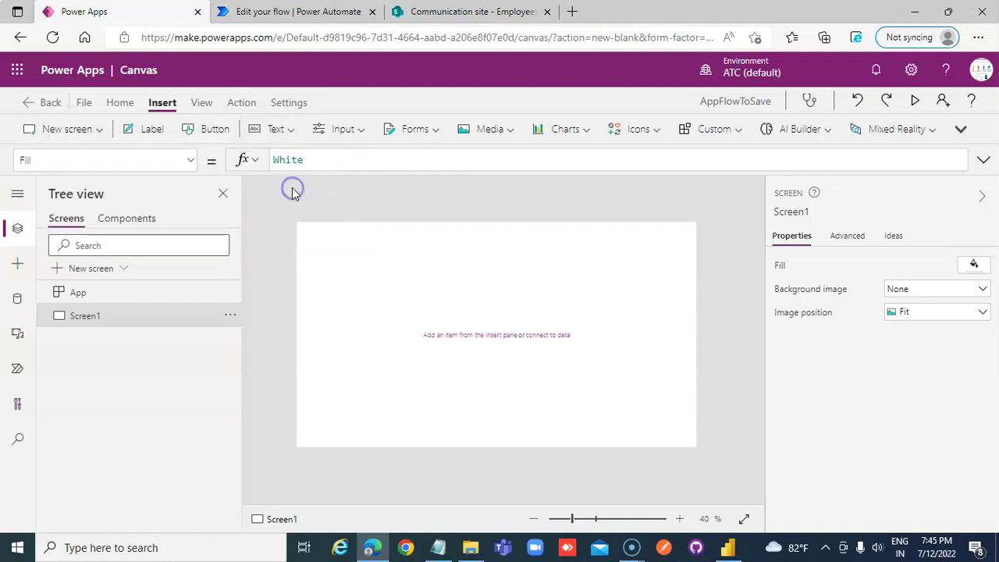
left_click(290, 130)
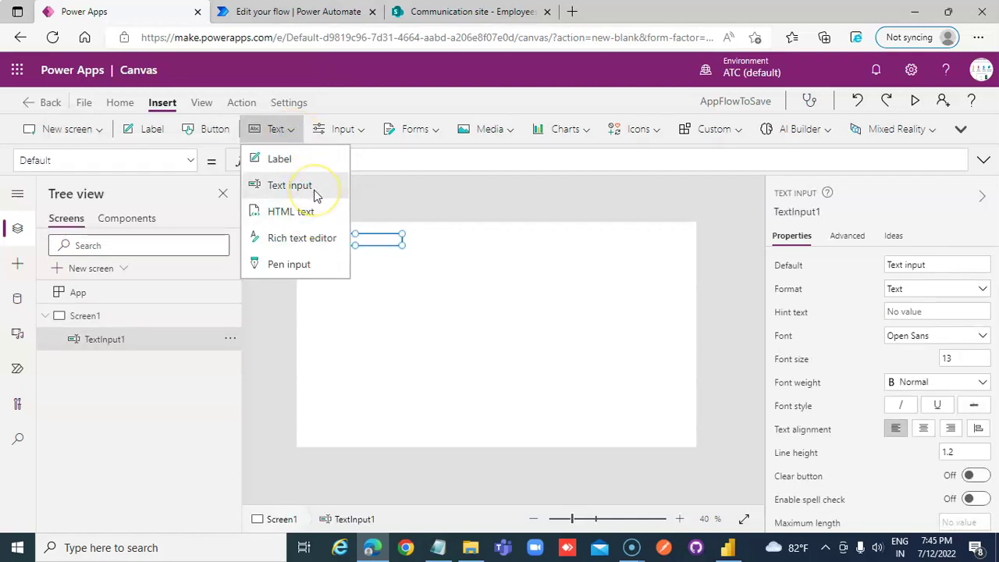
left_click(314, 191)
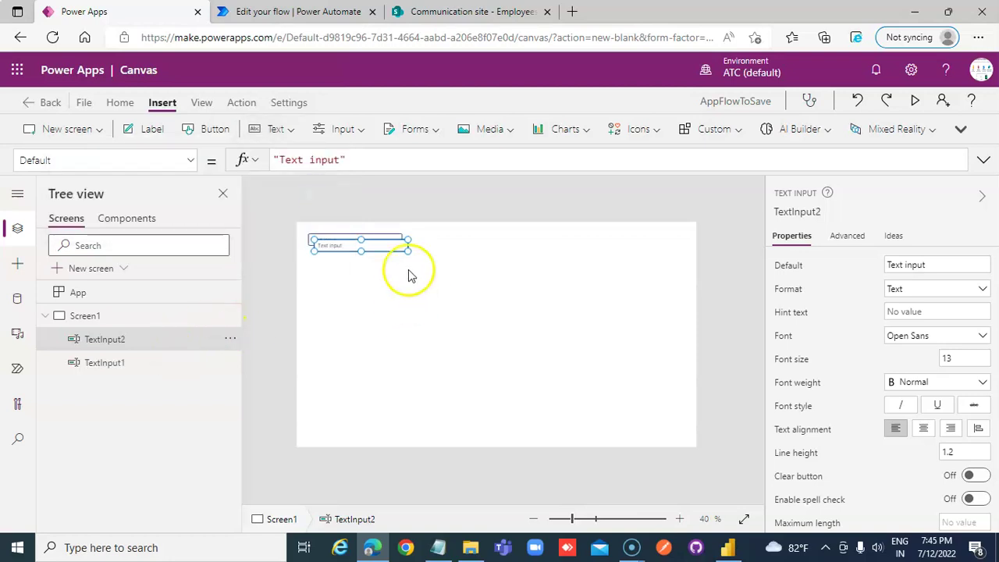
- Drag TextInput1 and TextInput2 side by side along the top of Screen1
left_click_drag(379, 241, 502, 239)
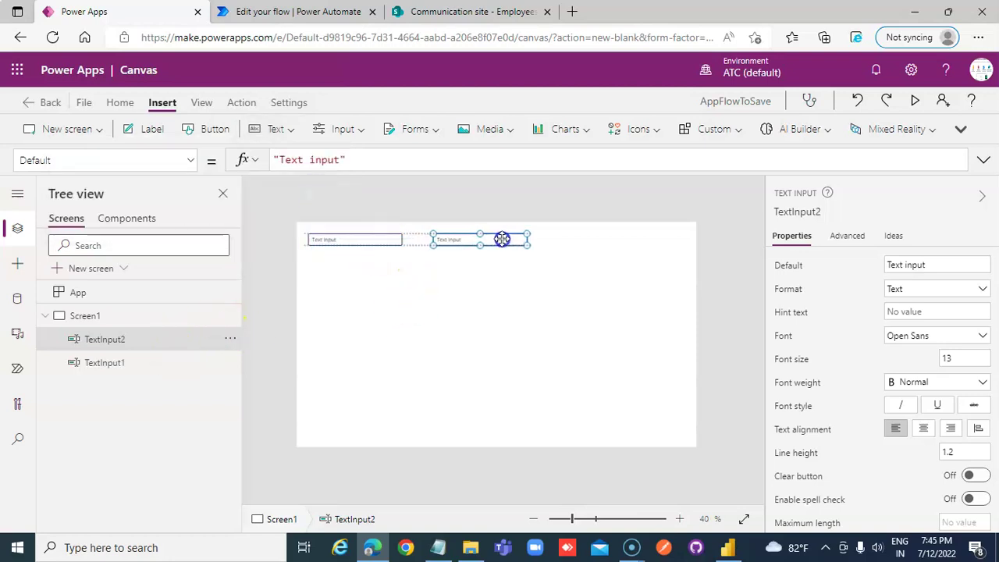
left_click(383, 240)
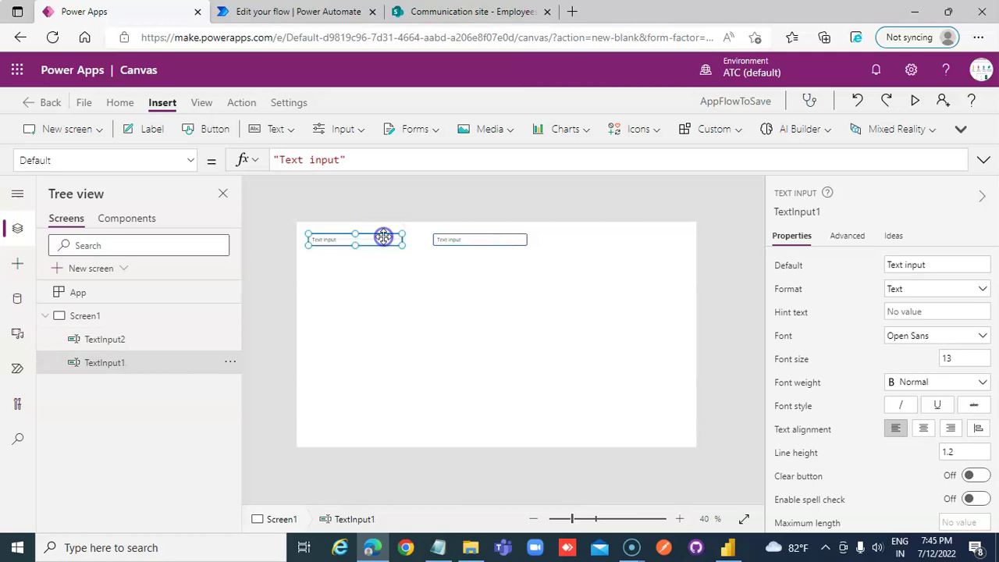
left_click(473, 240)
left_click_drag(383, 236, 345, 239)
left_click_drag(403, 282, 441, 238)
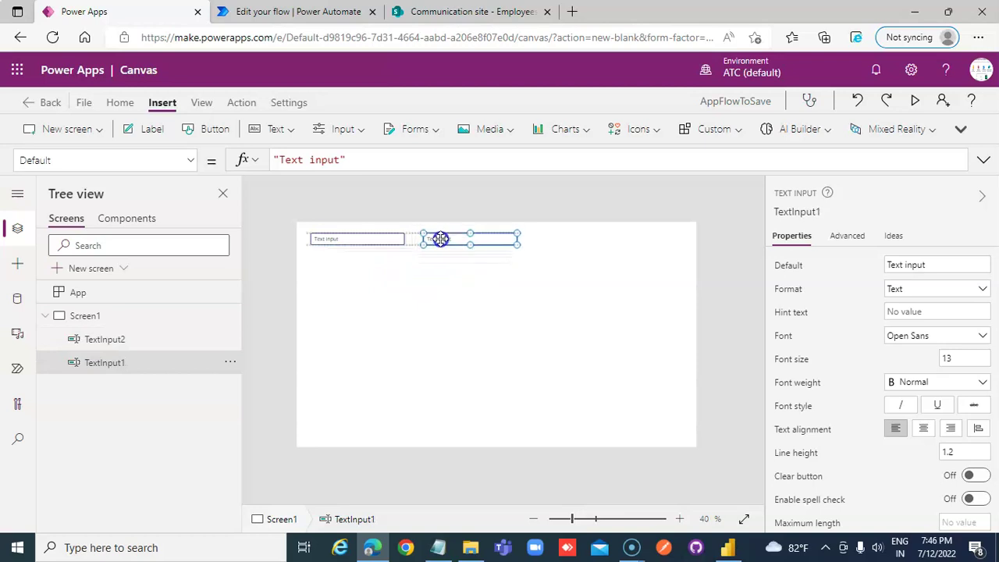
left_click(340, 238)
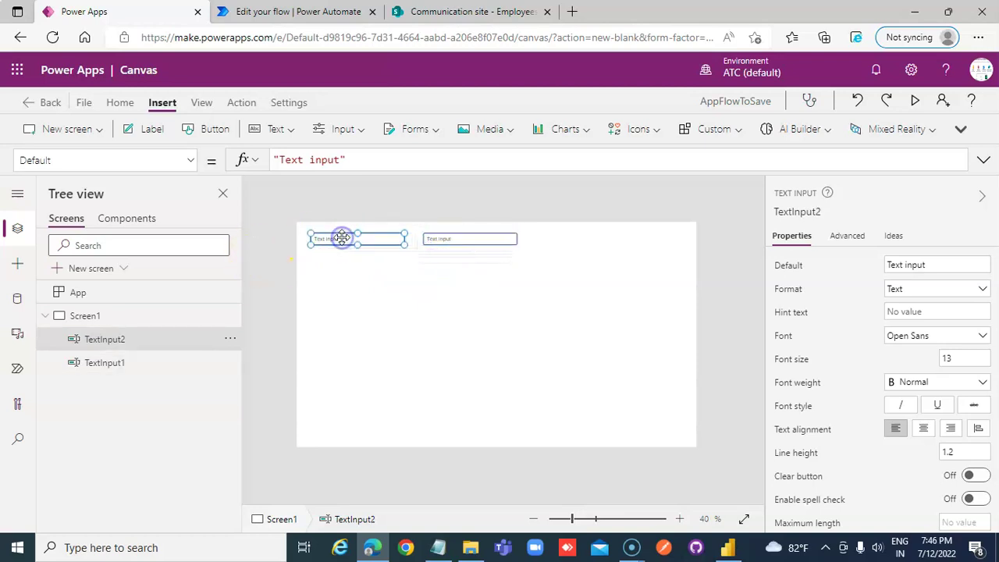
left_click_drag(466, 242, 372, 285)
left_click_drag(357, 244, 468, 238)
left_click_drag(350, 294, 341, 243)
left_click(445, 241)
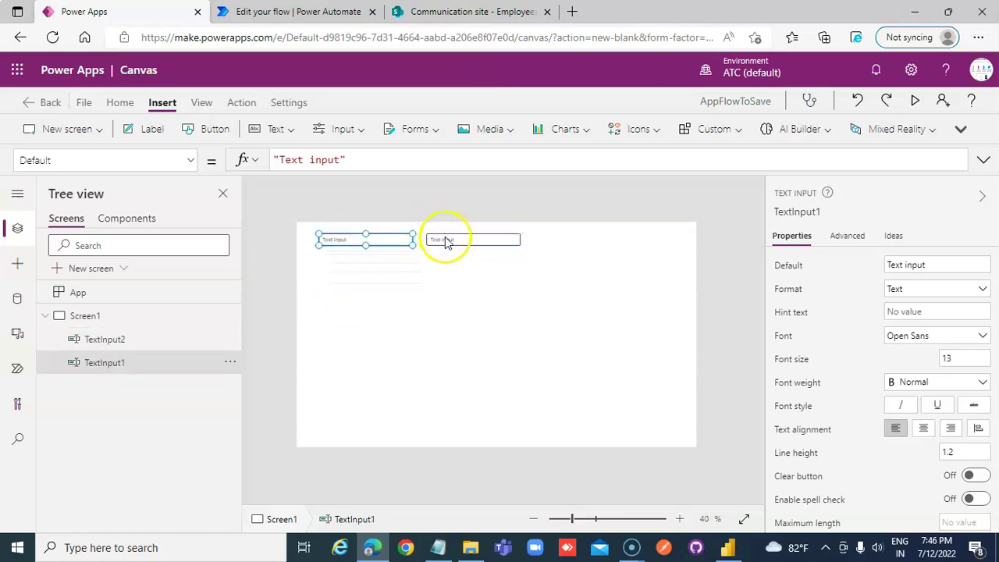
left_click(359, 238)
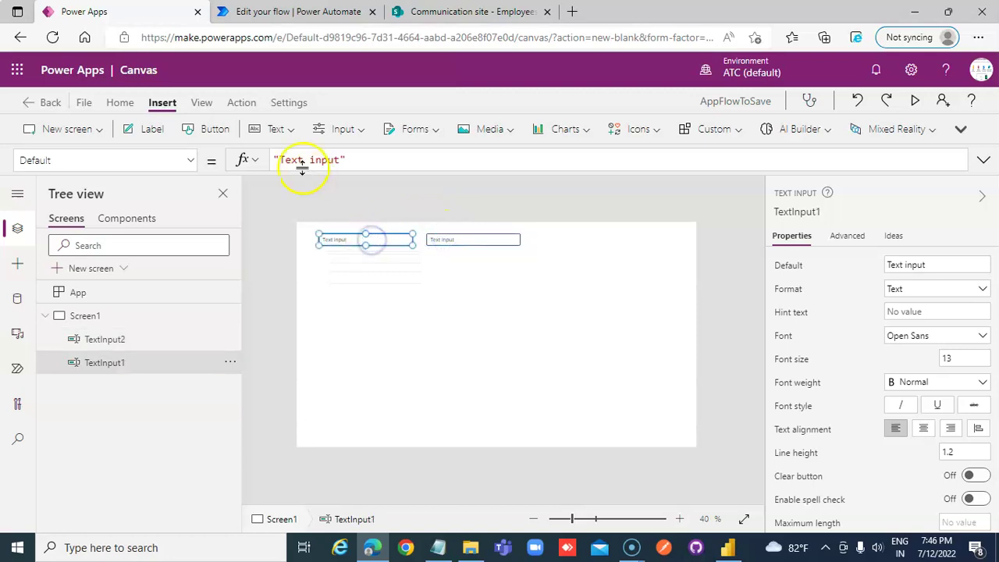
- Add a third text input at the right end of the top row, then check the three boxes
left_click(355, 130)
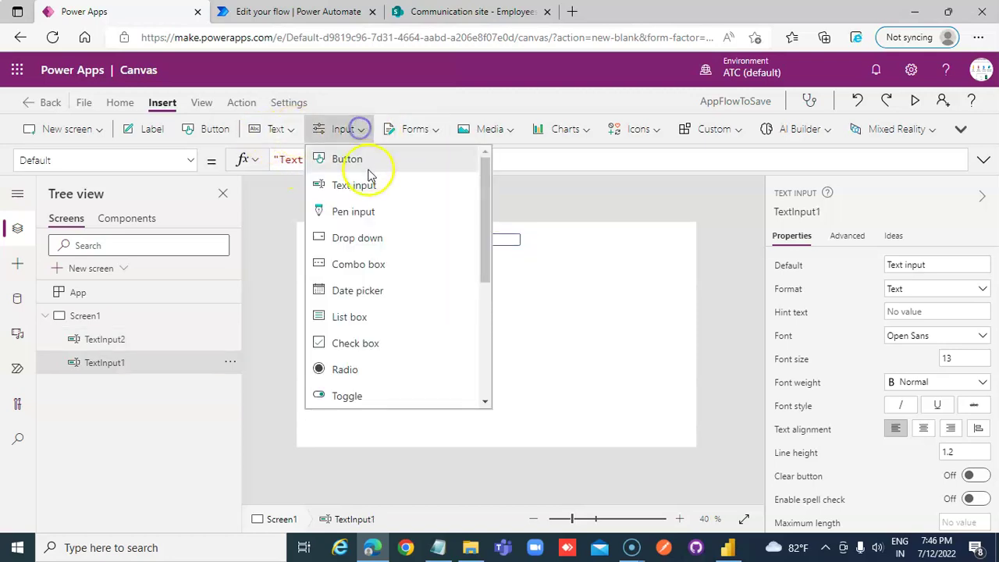
left_click(370, 195)
left_click_drag(370, 242, 605, 239)
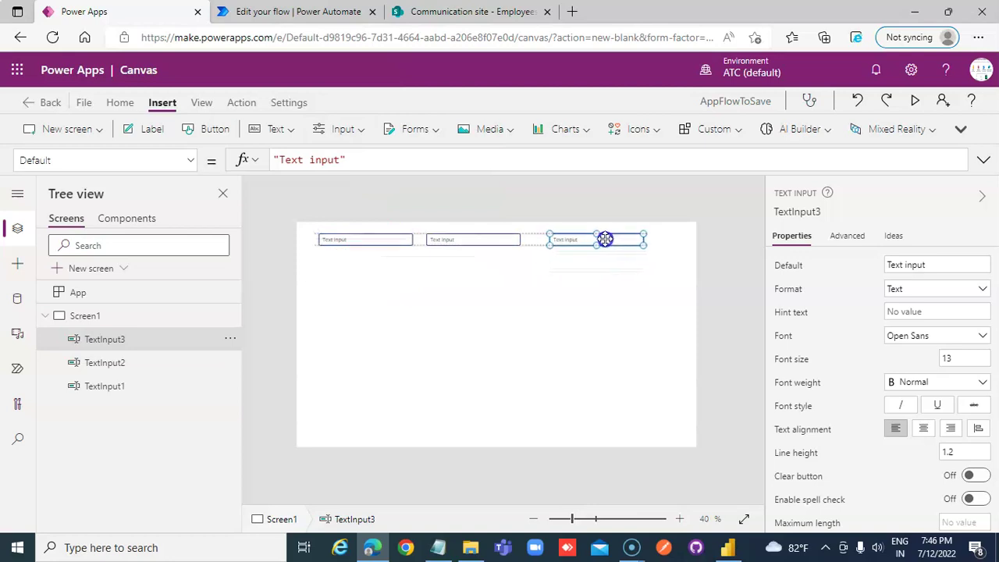
left_click(340, 238)
left_click(442, 238)
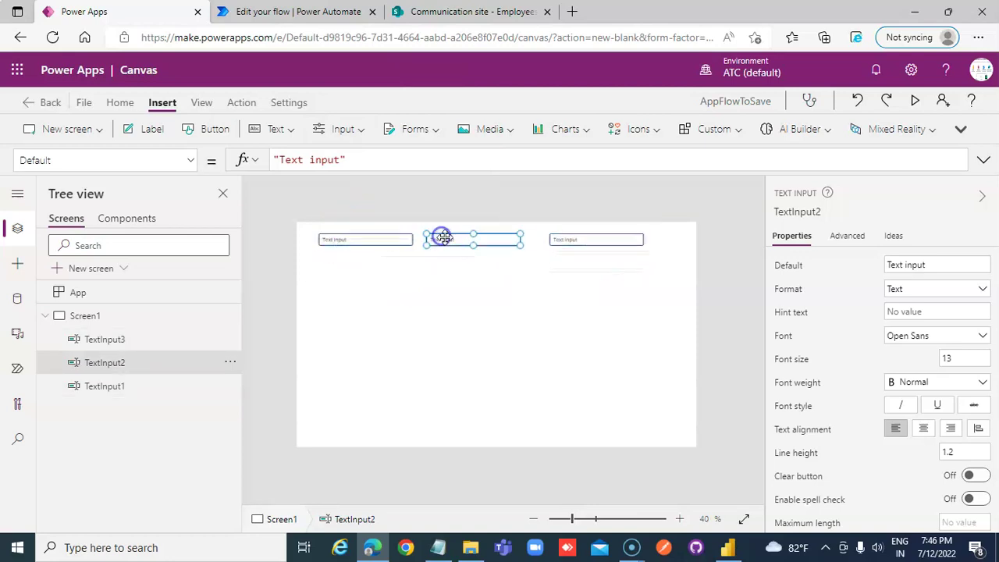
left_click(584, 241)
left_click(473, 290)
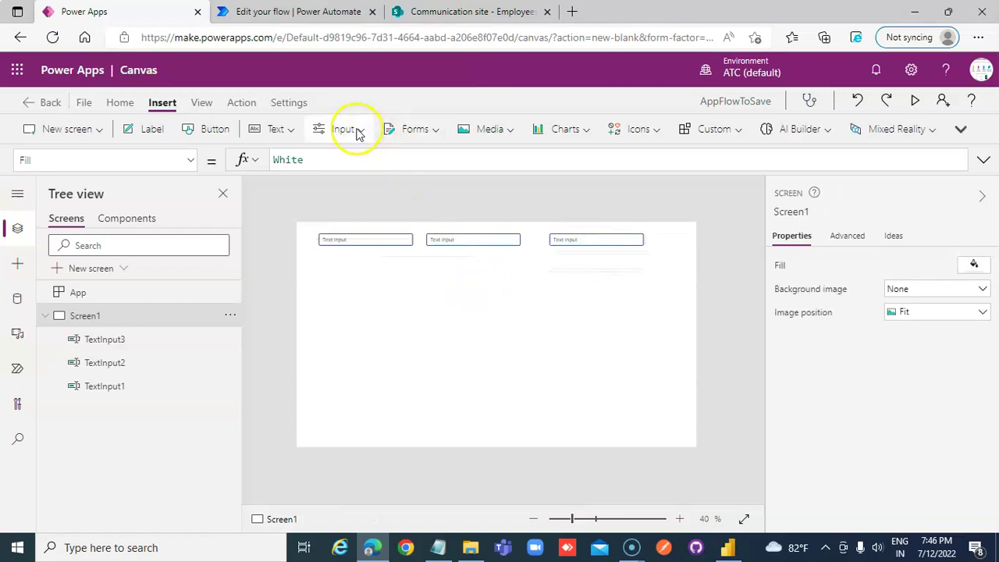
- Add three more text inputs, placing the fourth and fifth in a second row below
left_click(355, 131)
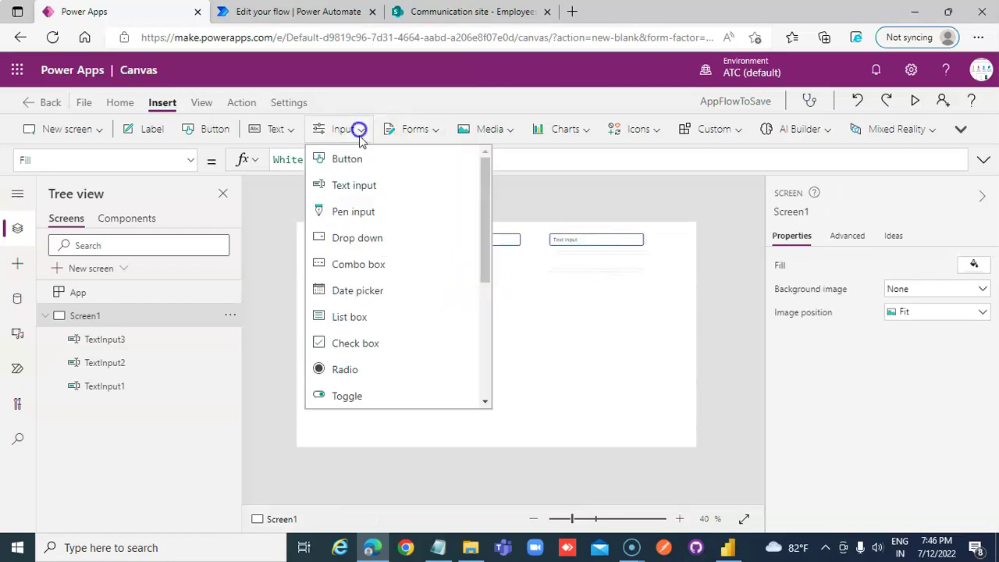
left_click(375, 187)
left_click_drag(330, 247, 334, 272)
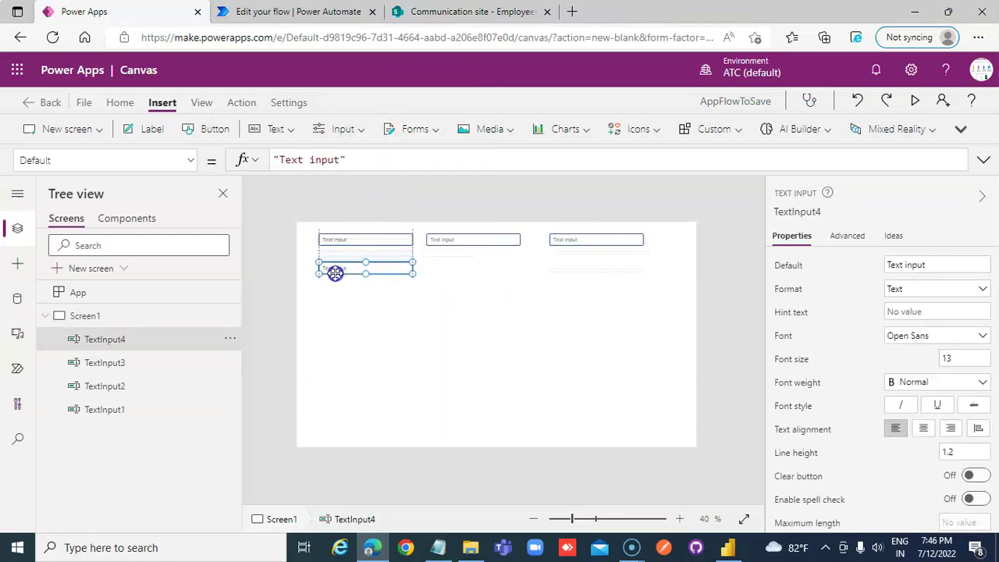
left_click(360, 129)
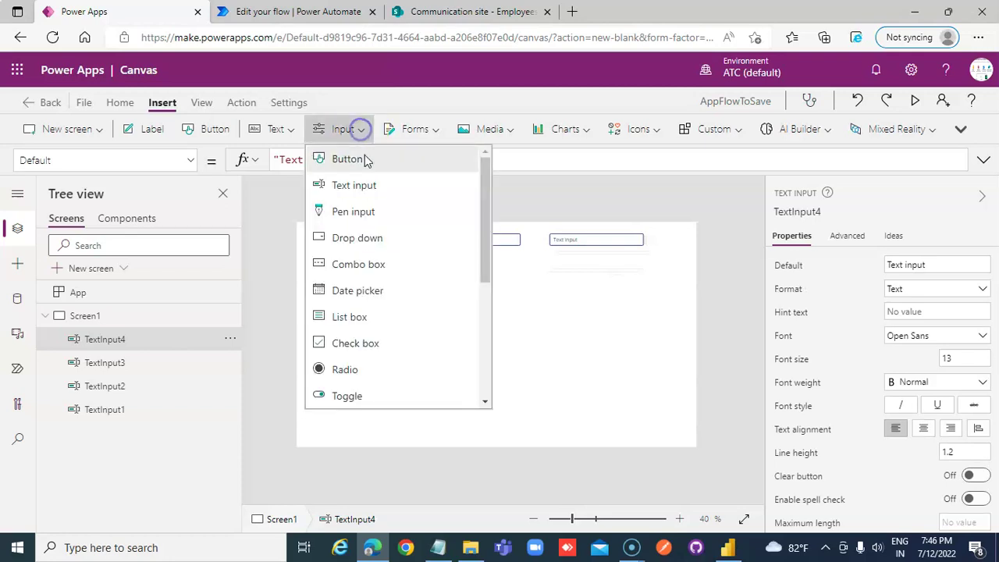
left_click(363, 188)
left_click_drag(350, 241, 468, 268)
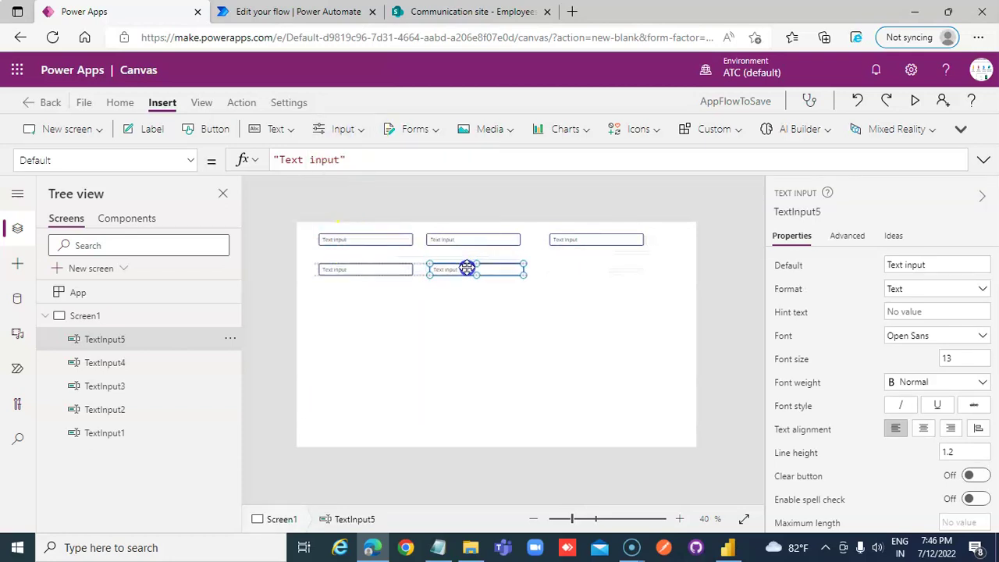
left_click(360, 131)
left_click(350, 187)
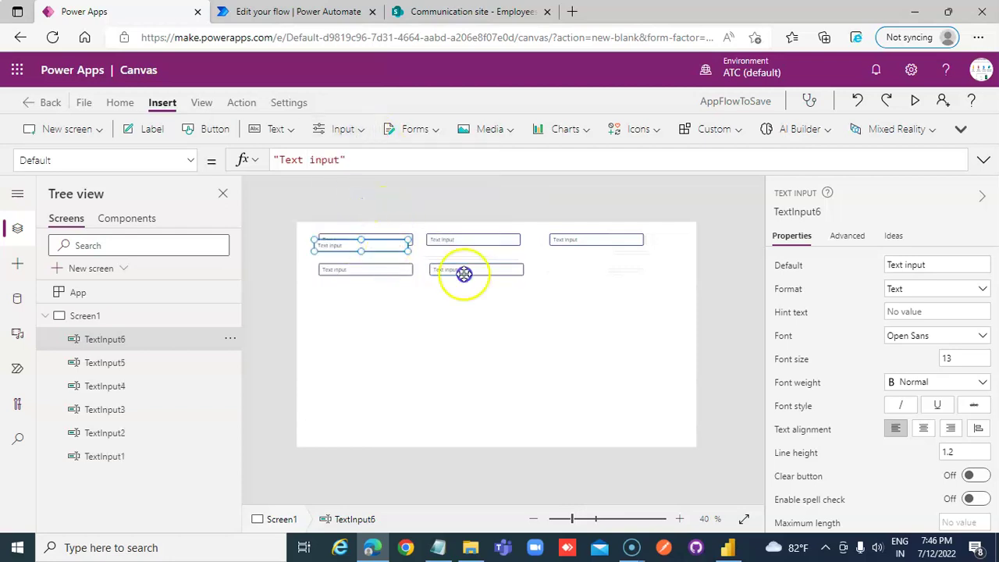